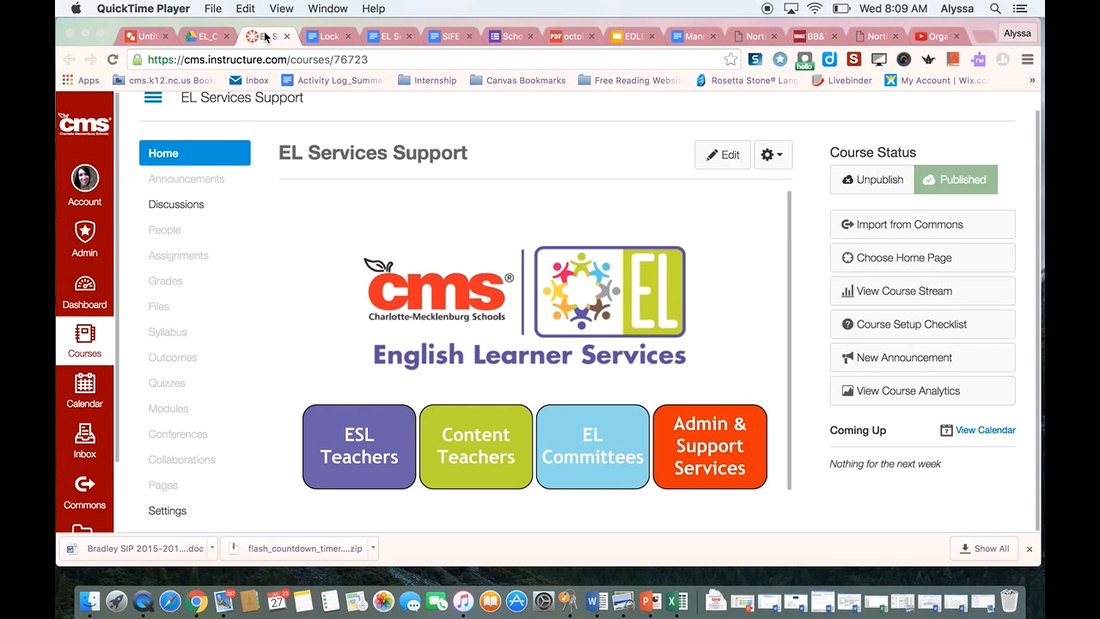
In the EL_Canvas folder of Google Drive, create a new Google Drawing and accept the folder's sharing permissions.
left_click(202, 42)
left_click(202, 36)
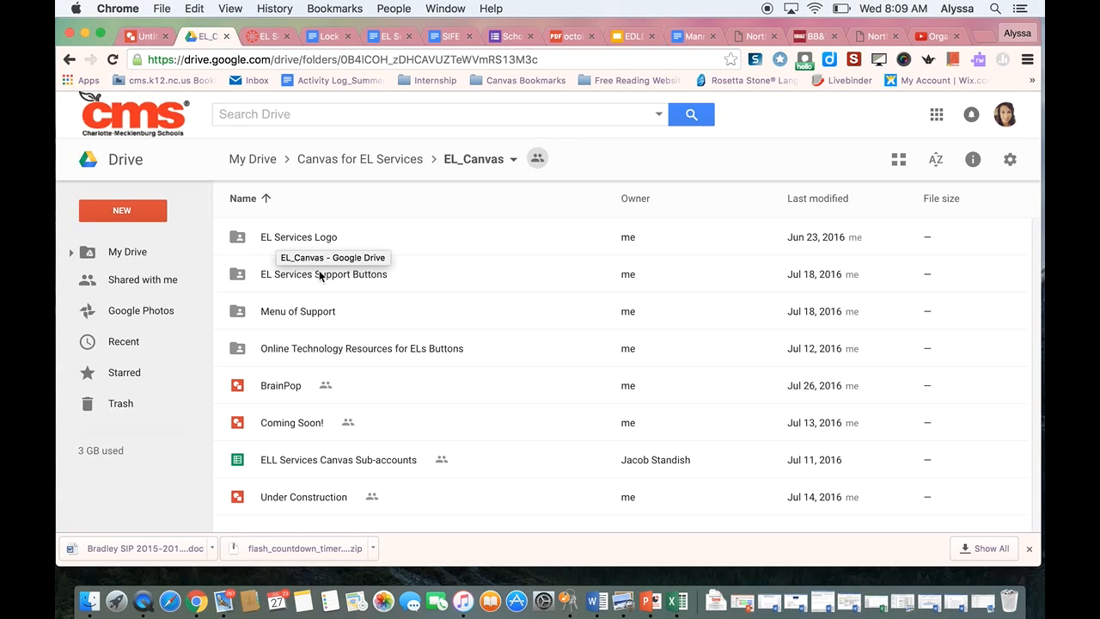
left_click(123, 214)
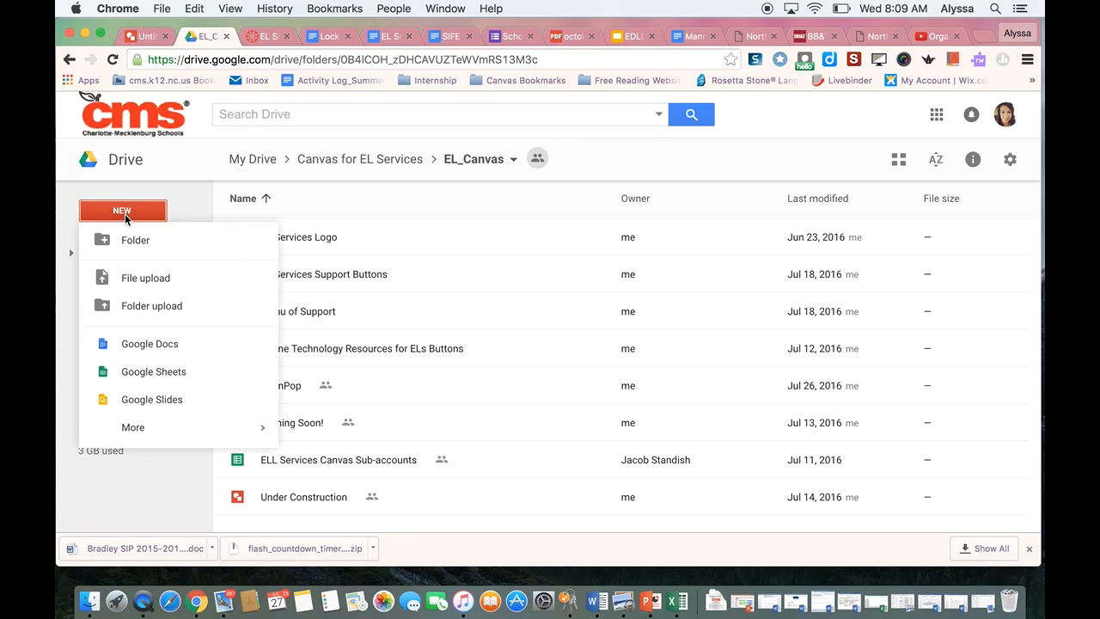
mouse_move(138, 429)
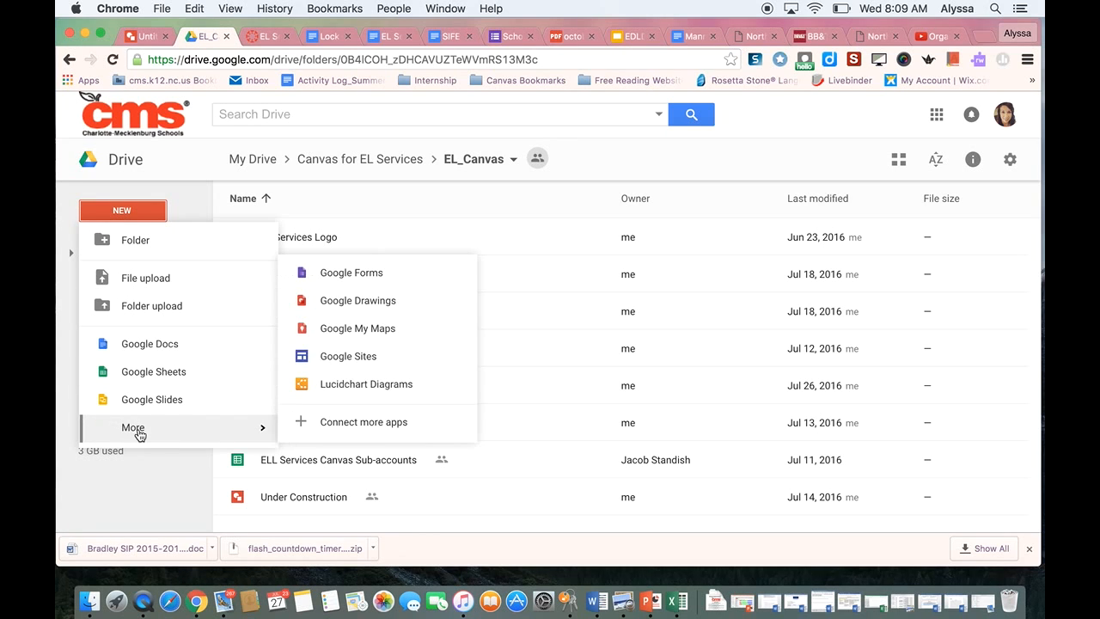
mouse_move(255, 429)
left_click(354, 302)
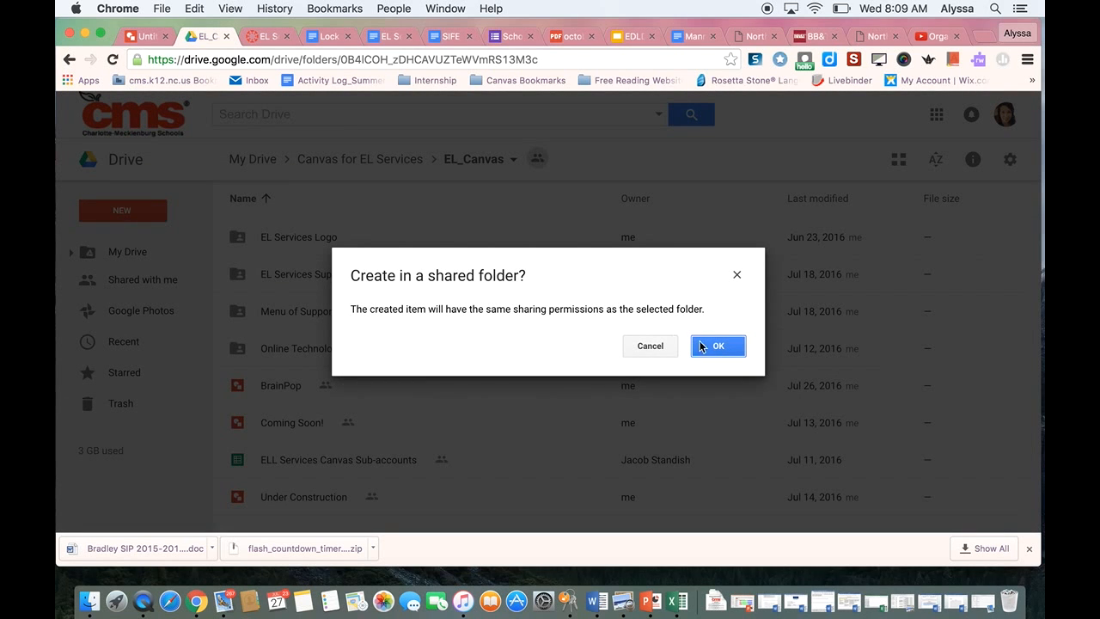
left_click(716, 347)
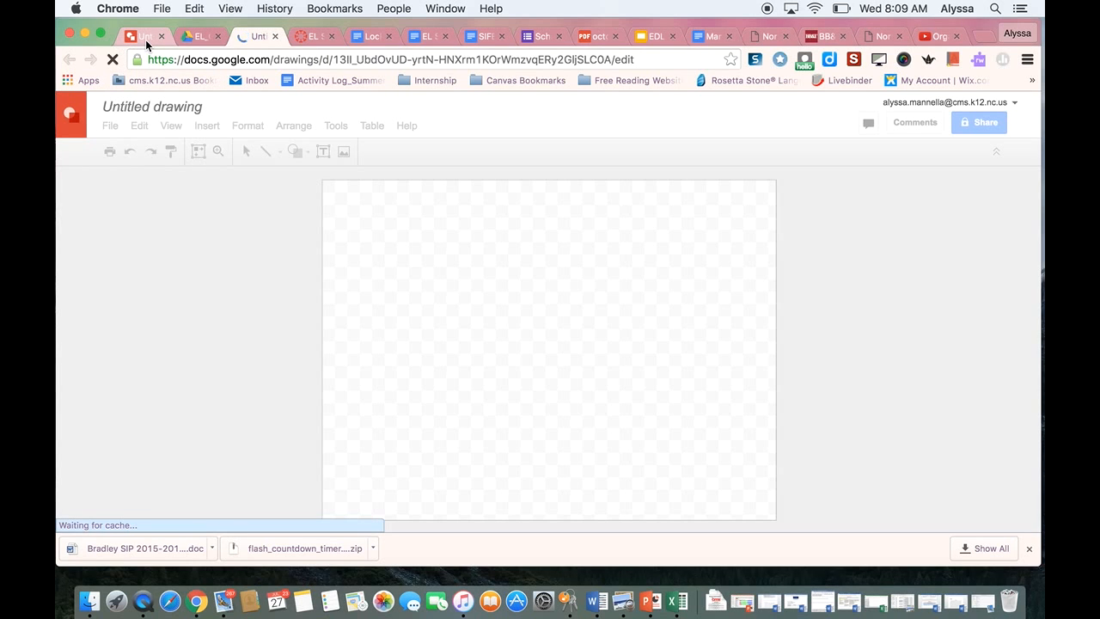
Switch to the untitled drawing that was already open and draw a right block arrow across the upper-left part of the canvas.
left_click(145, 40)
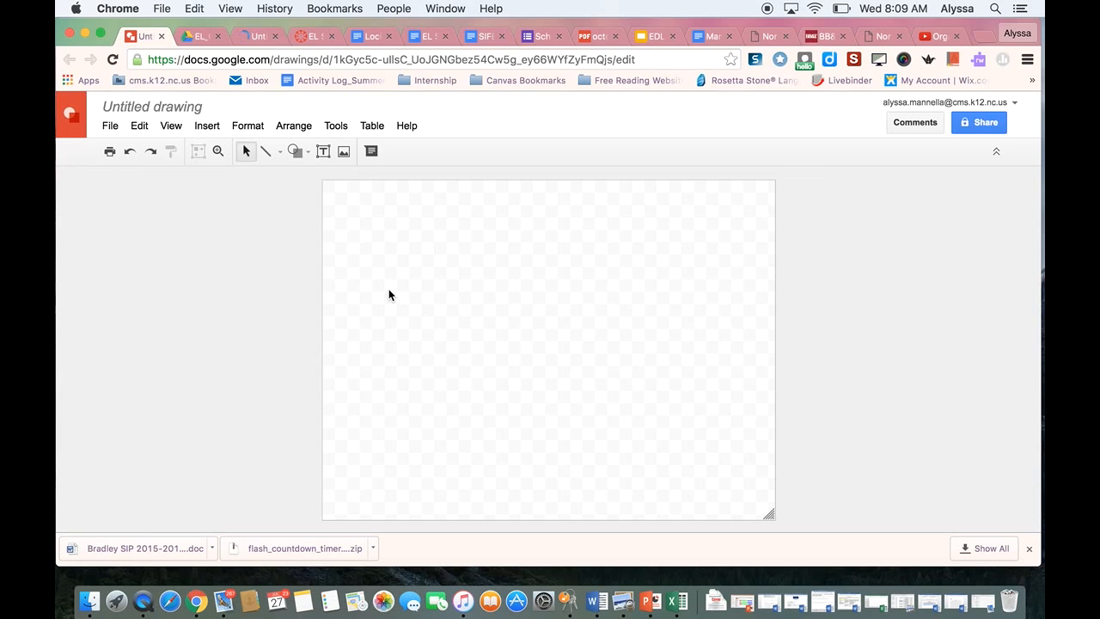
left_click(304, 156)
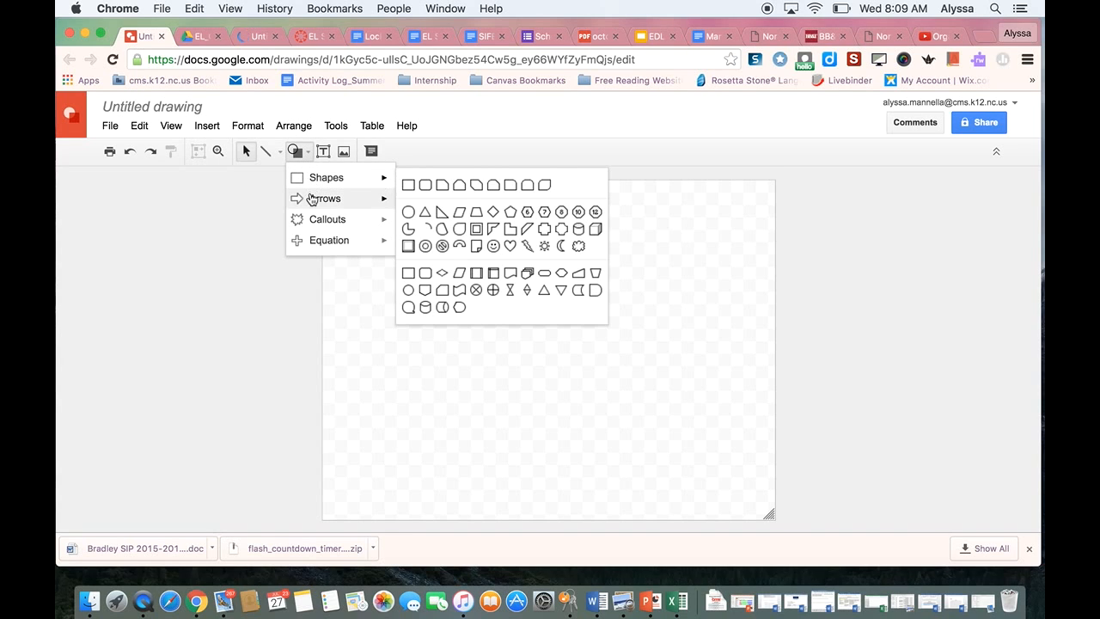
mouse_move(309, 199)
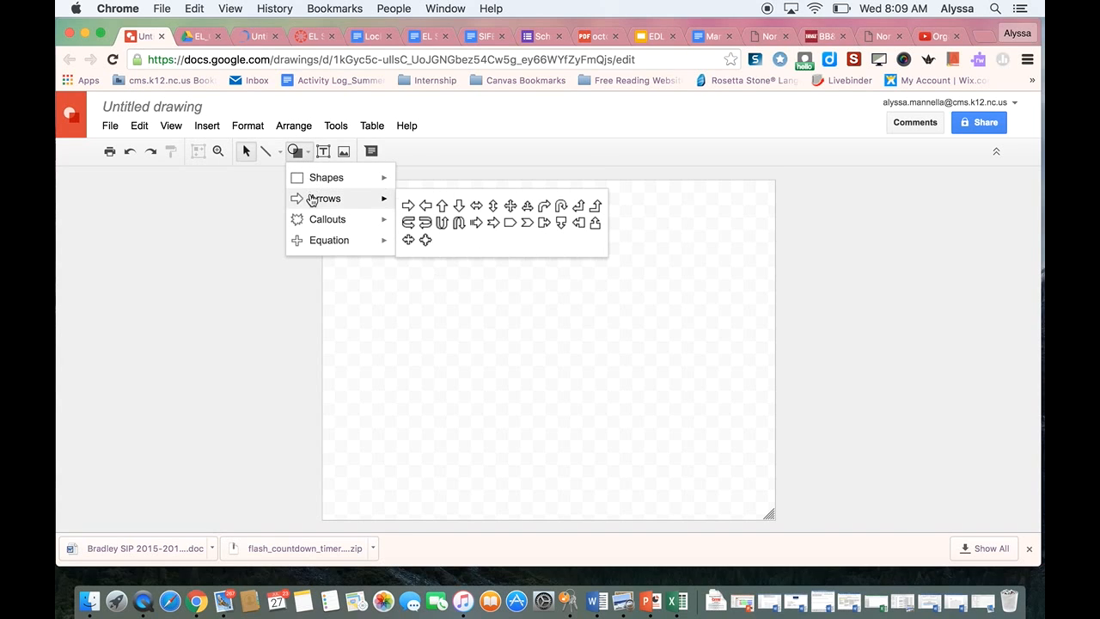
left_click(407, 206)
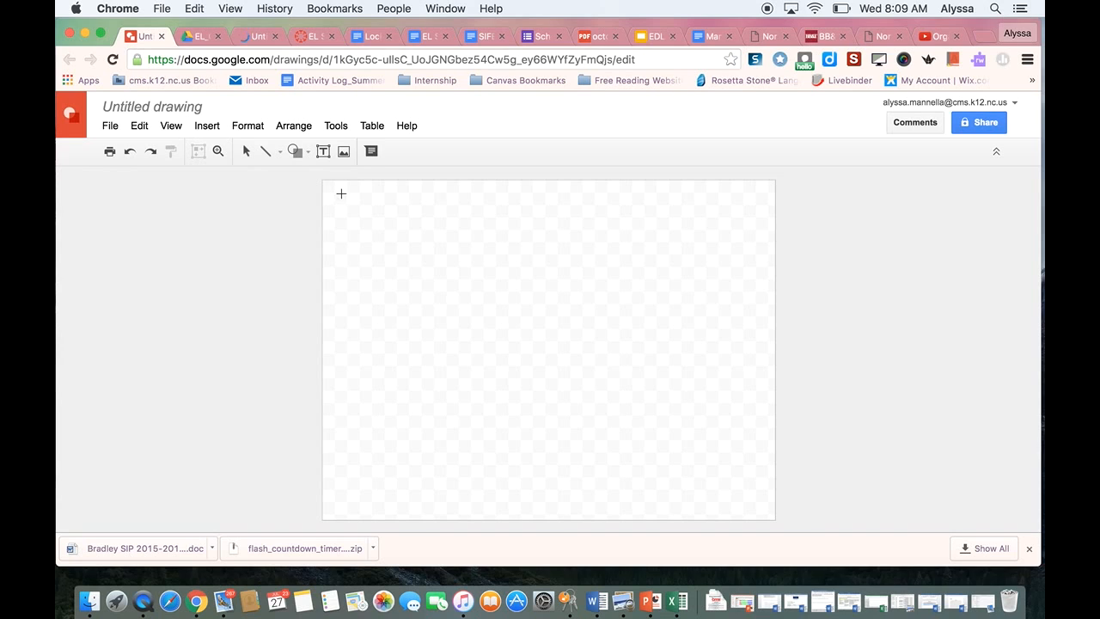
left_click_drag(341, 194, 580, 332)
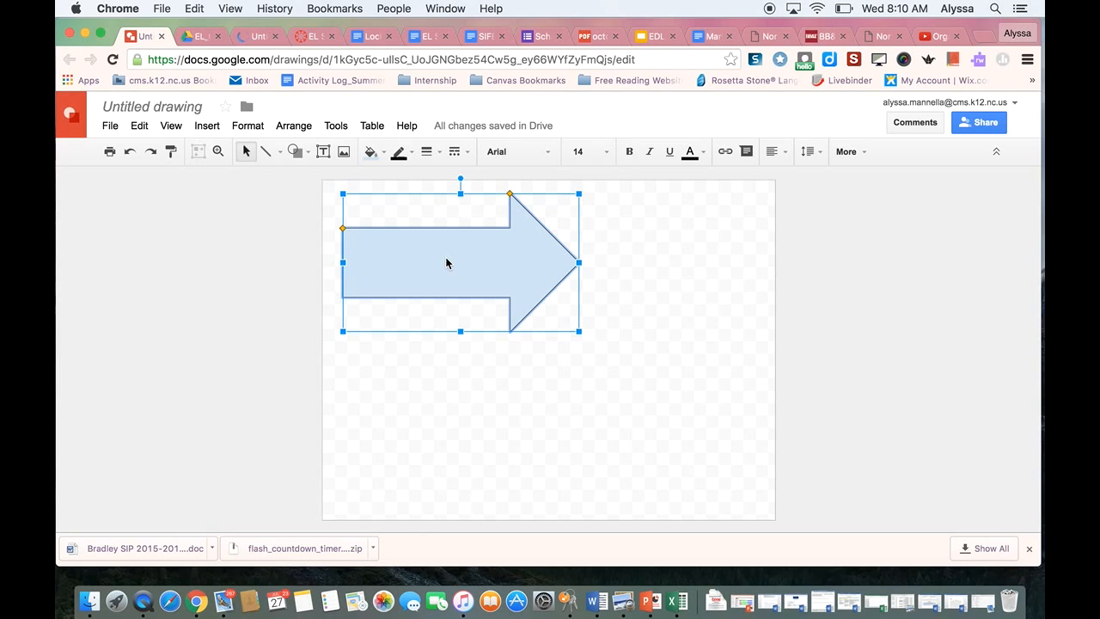
Add the text "Go On..." inside the arrow.
double_click(356, 269)
type("Go O")
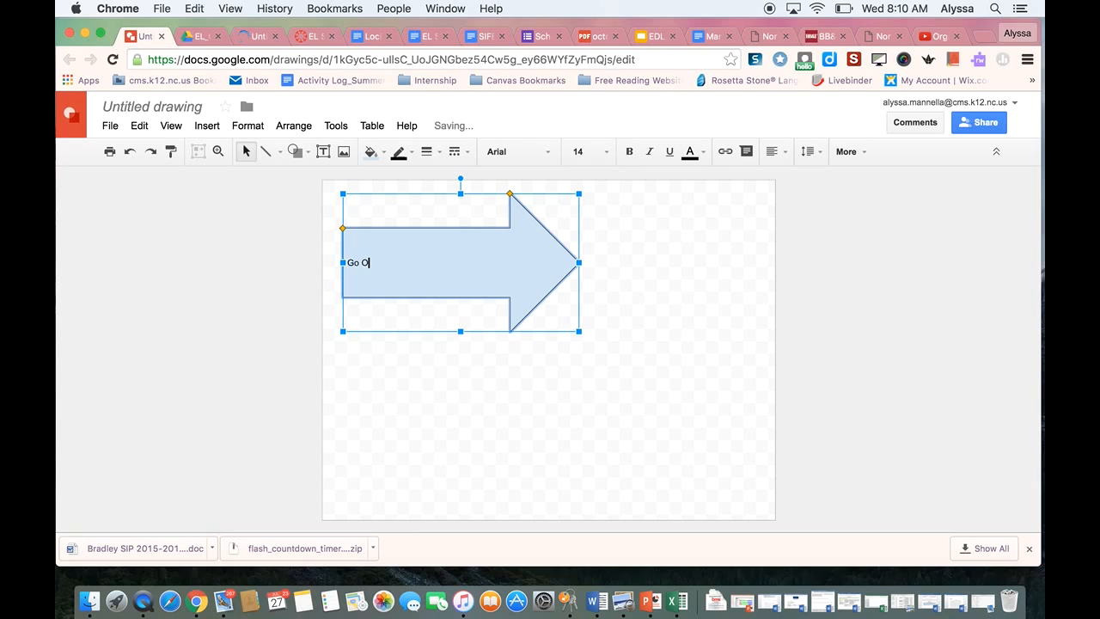
type("n...")
Format the arrow's text in Indie Flower at size 36 and center it horizontally.
left_click_drag(400, 260, 345, 265)
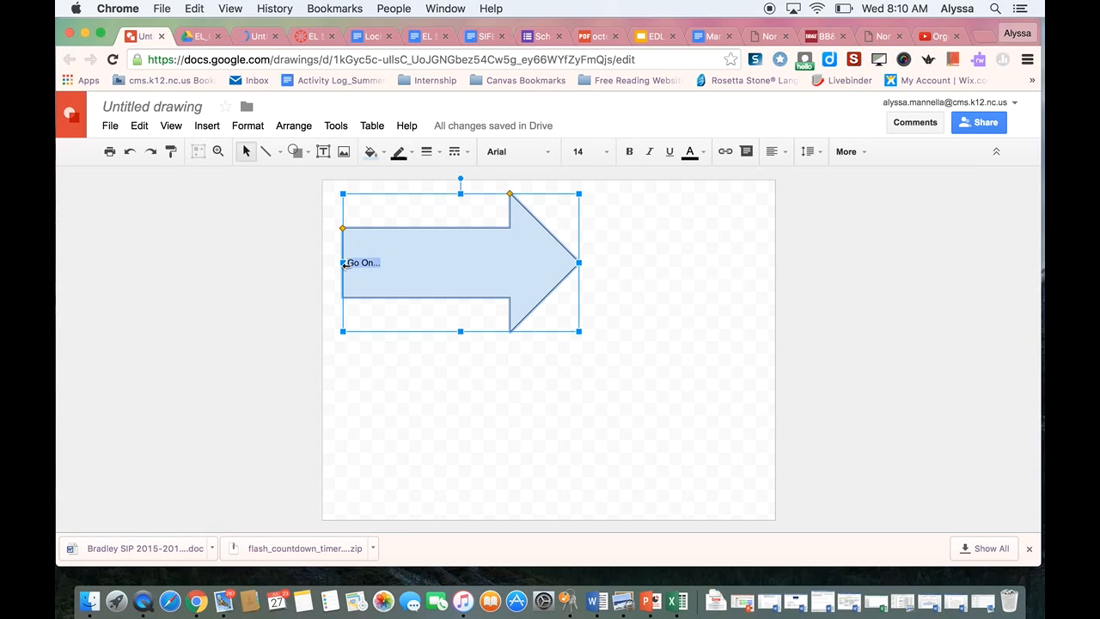
left_click(547, 153)
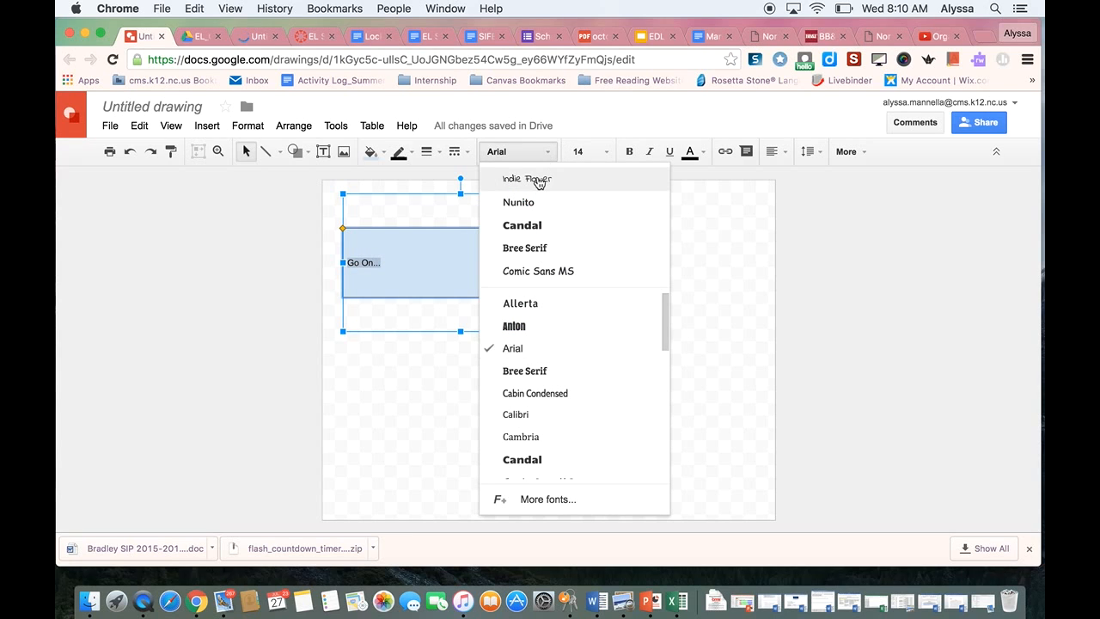
left_click(533, 179)
left_click(605, 153)
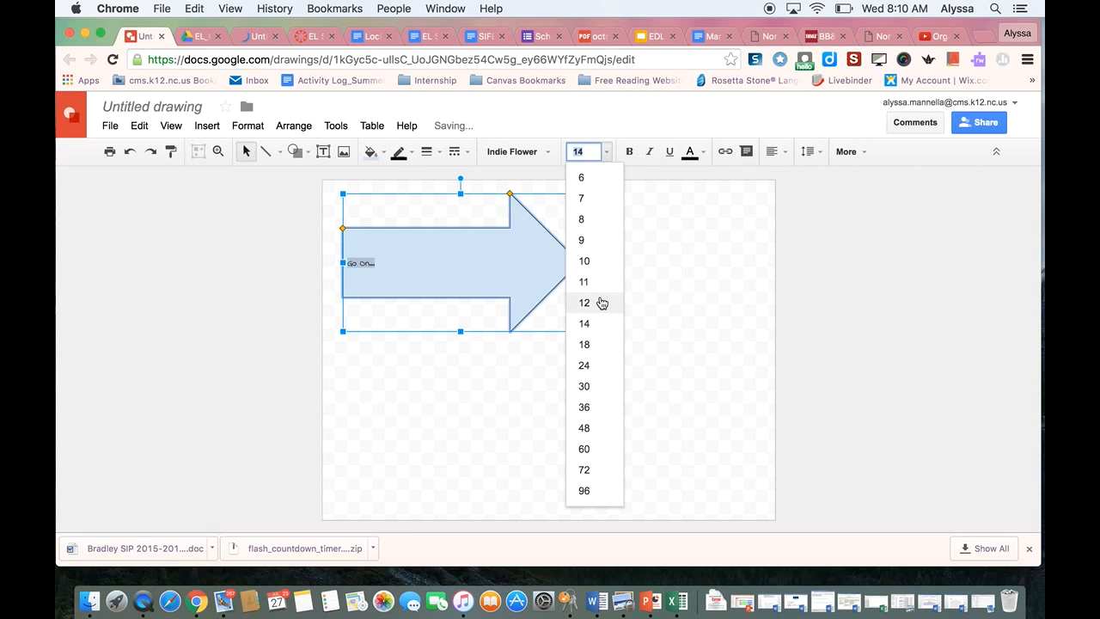
left_click(585, 406)
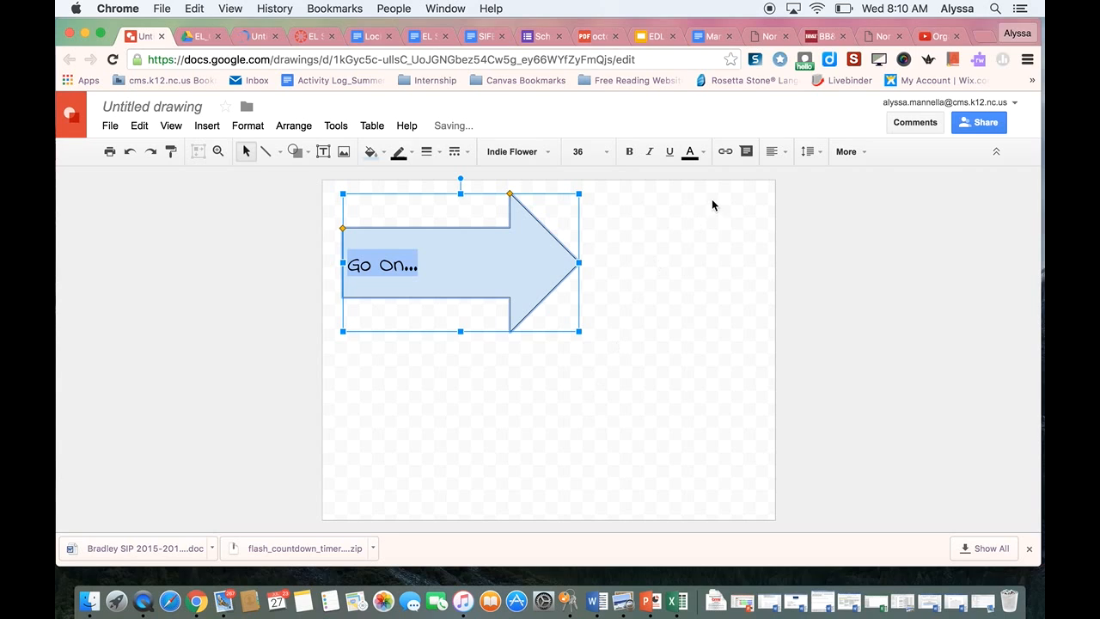
left_click(784, 153)
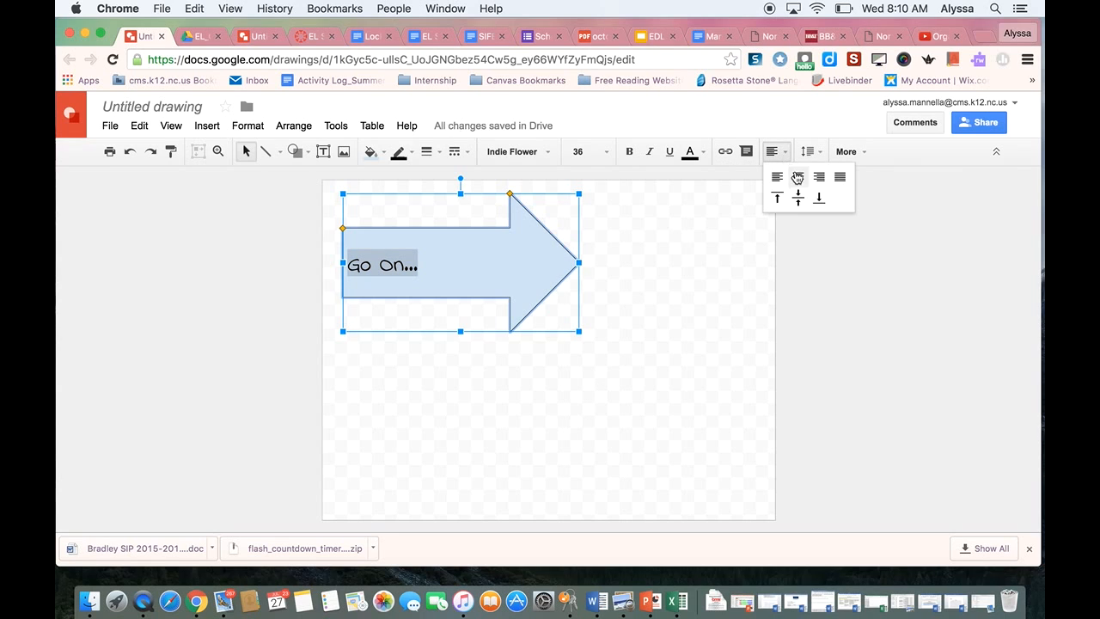
left_click(798, 177)
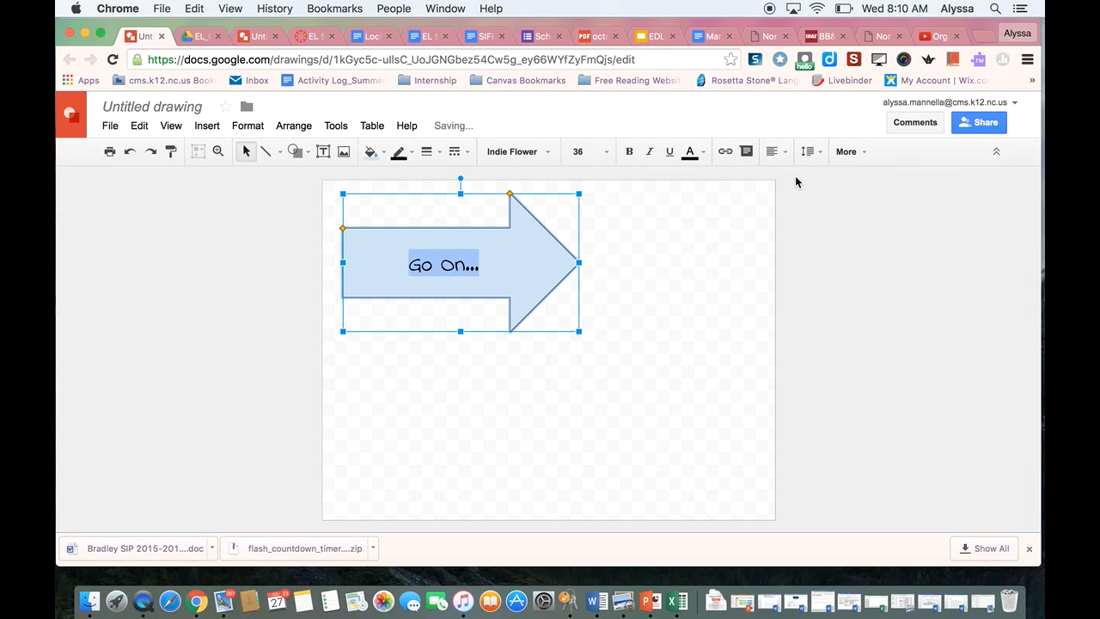
left_click(655, 243)
Fill the arrow with bright red and set its outline weight to 4px.
left_click(374, 252)
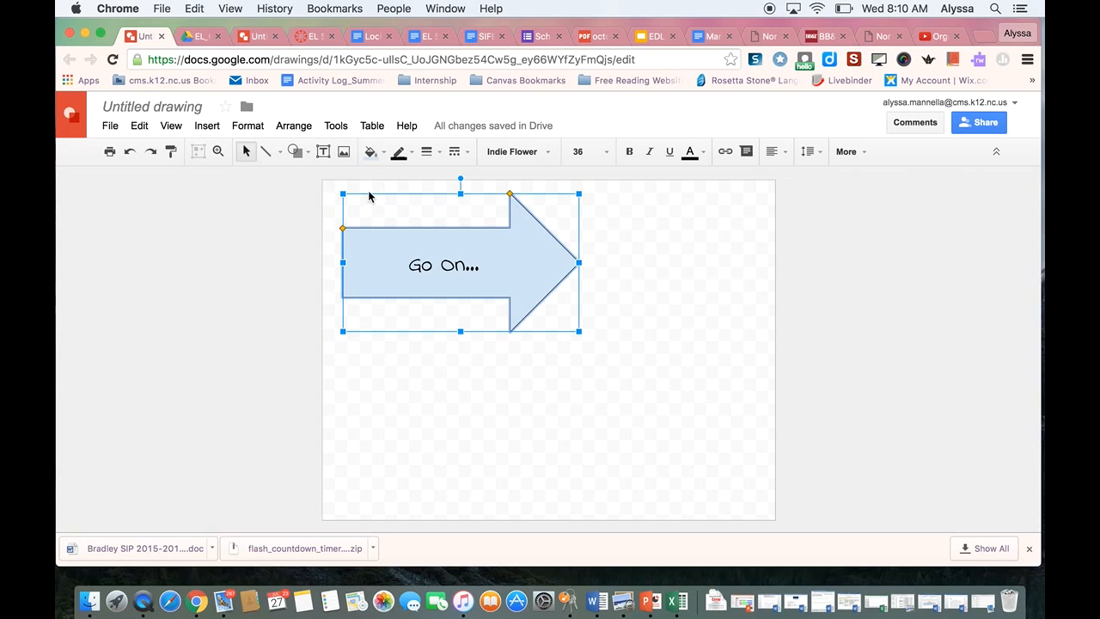
left_click(385, 154)
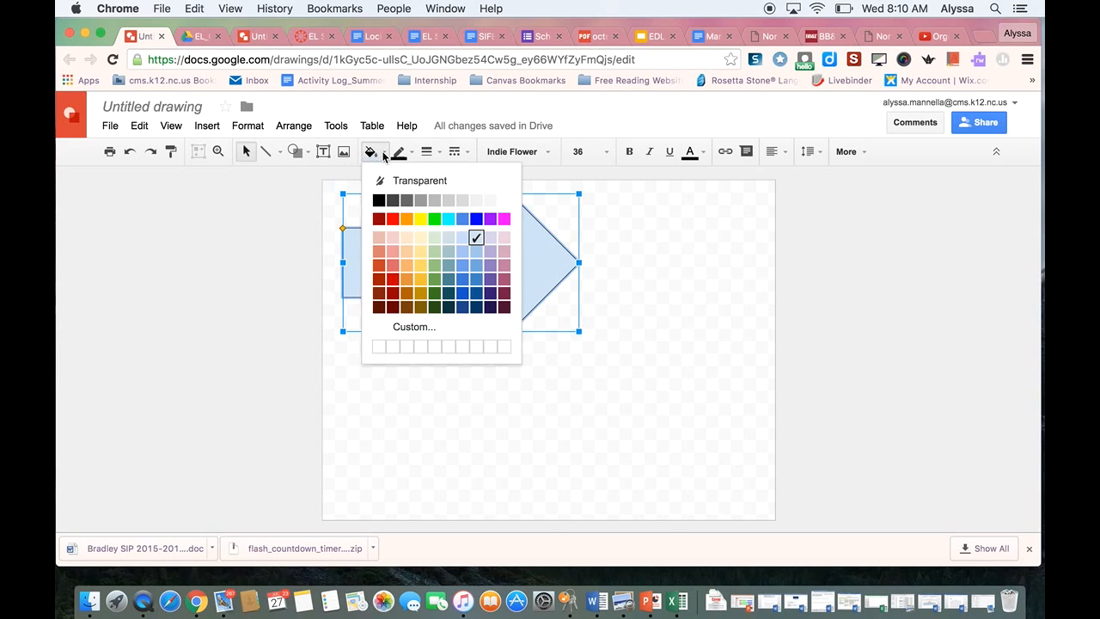
left_click(393, 220)
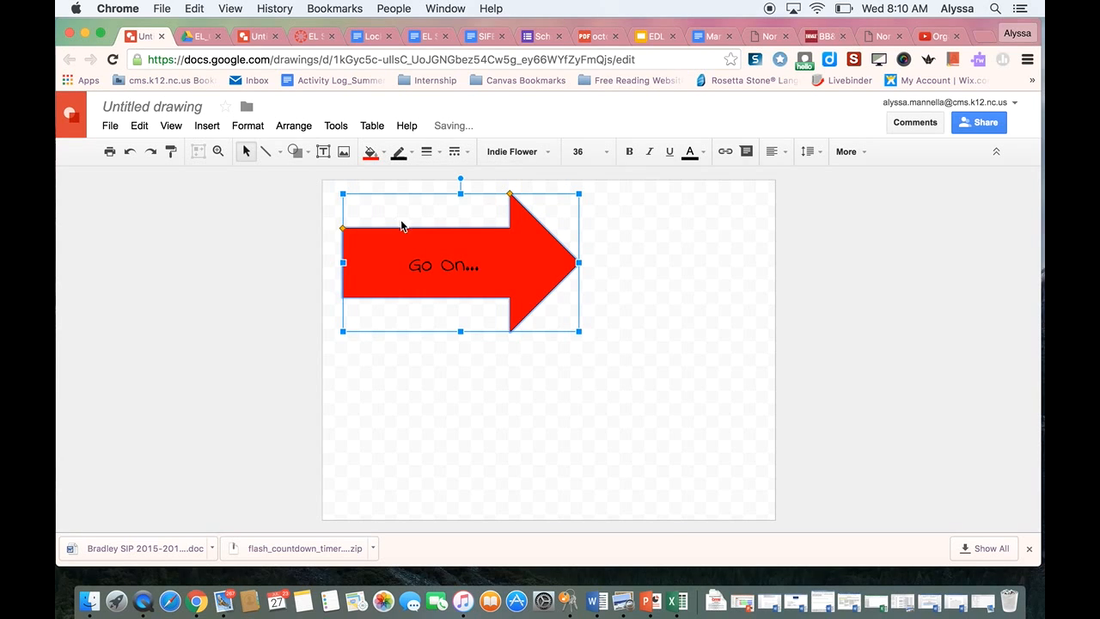
left_click(434, 153)
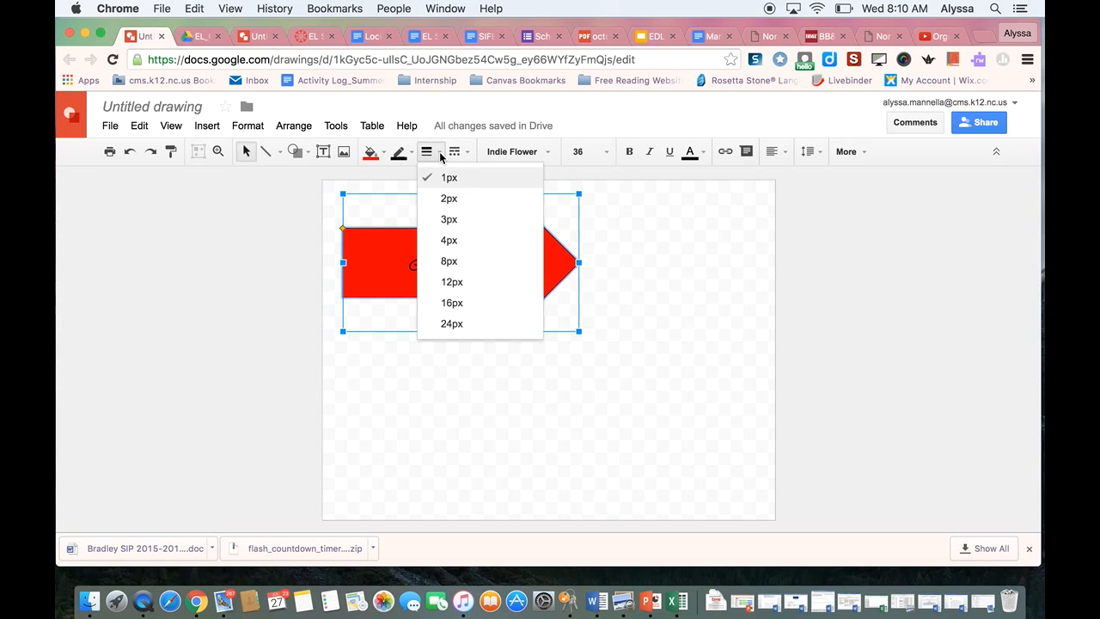
left_click(448, 242)
left_click(626, 268)
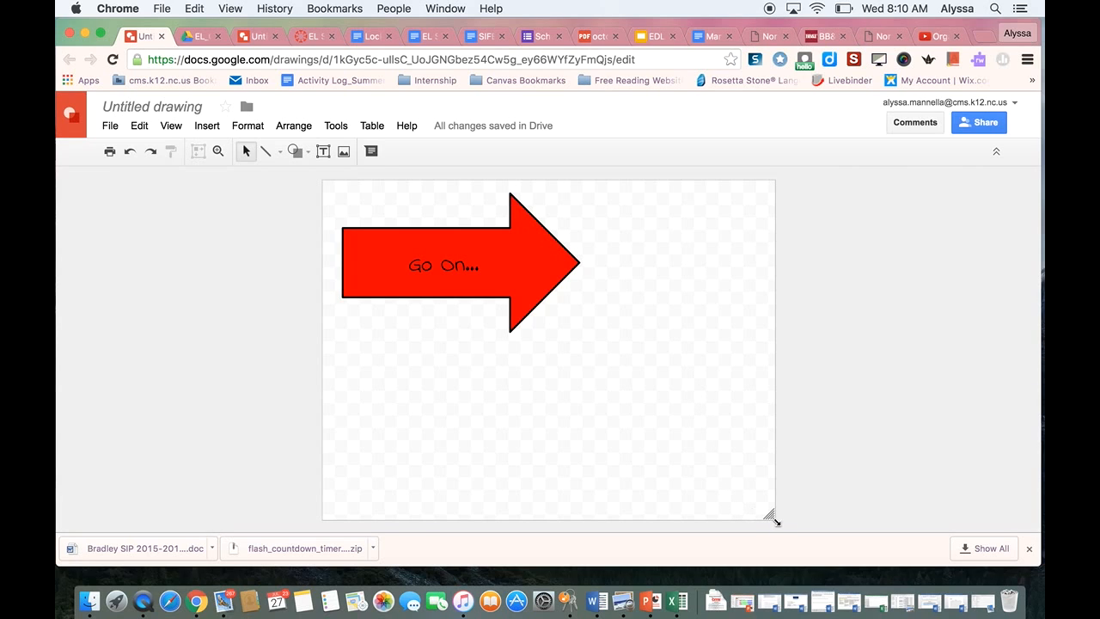
Shrink the canvas closely around the arrow, moving the arrow toward the upper-left corner to trim the leftover space.
mouse_move(770, 516)
left_mouse_down()
mouse_move(699, 418)
mouse_move(593, 348)
left_mouse_up()
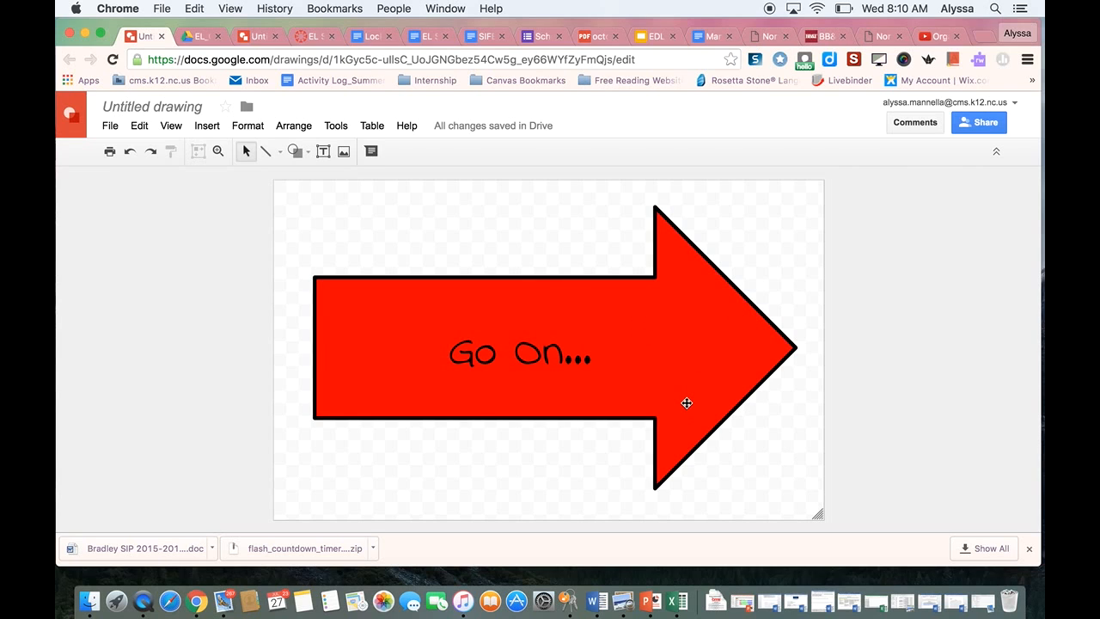
left_click_drag(685, 403, 654, 378)
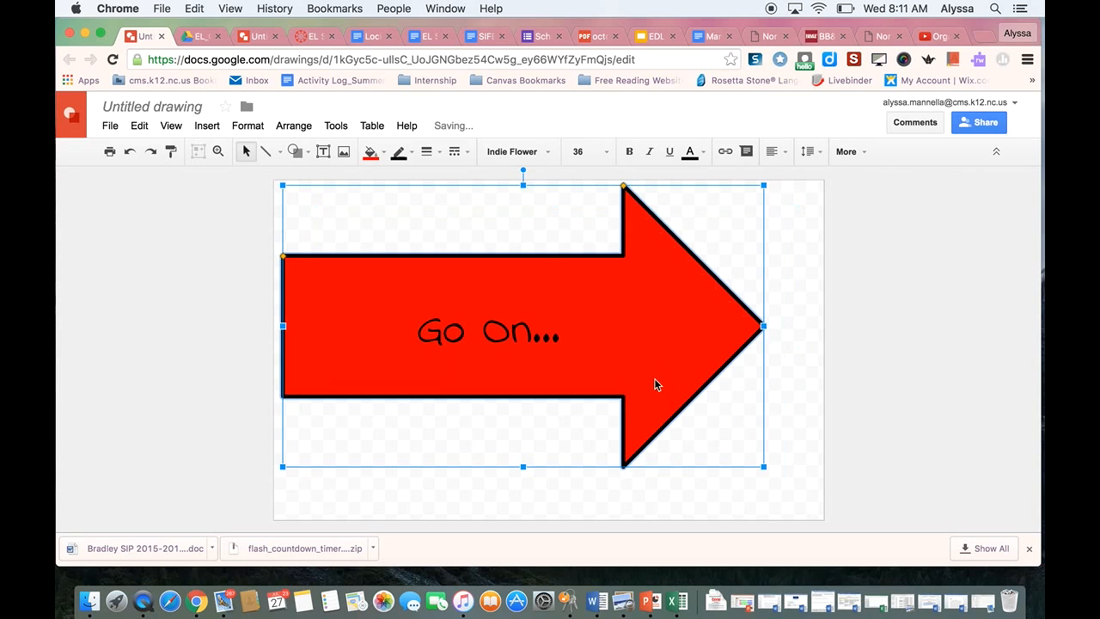
left_click(807, 460)
left_click_drag(818, 515, 775, 477)
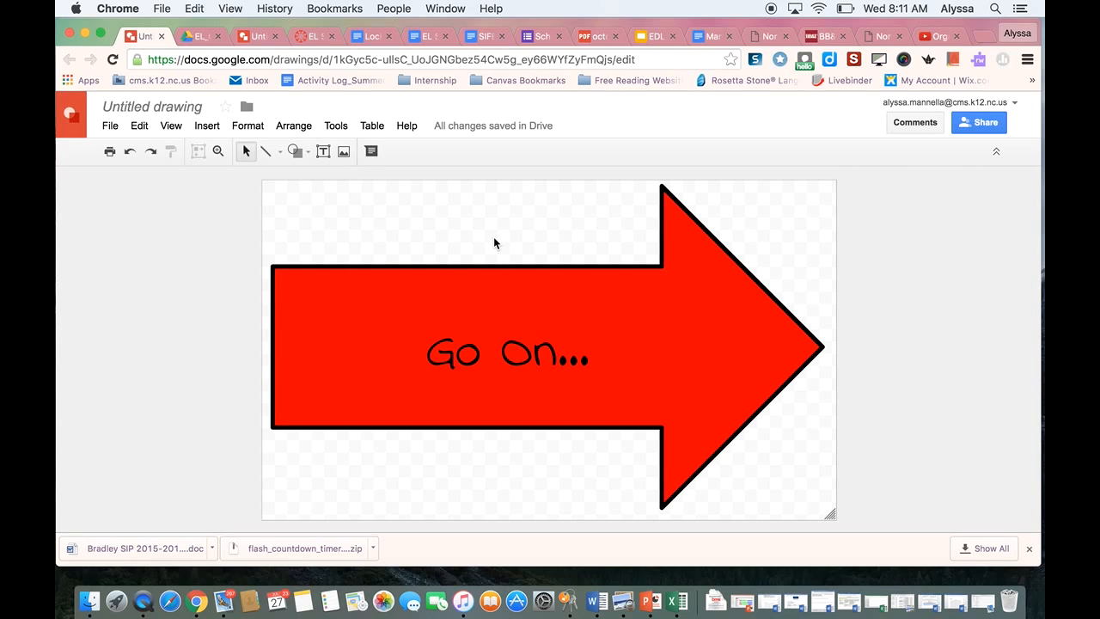
Rename the drawing as "Go On...".
left_click(168, 107)
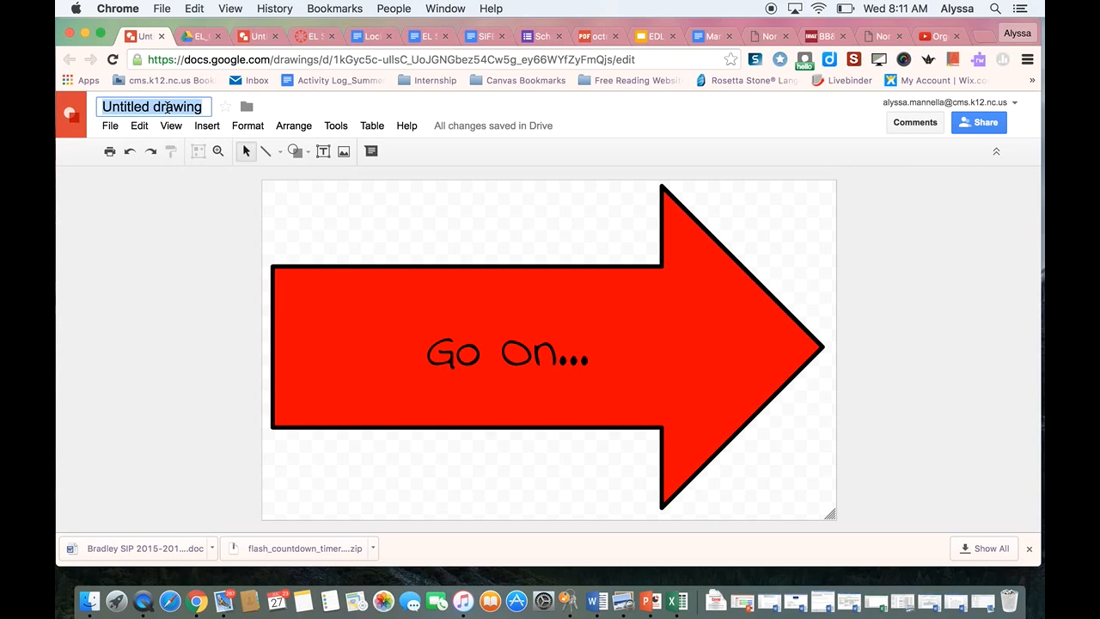
type("Go On.")
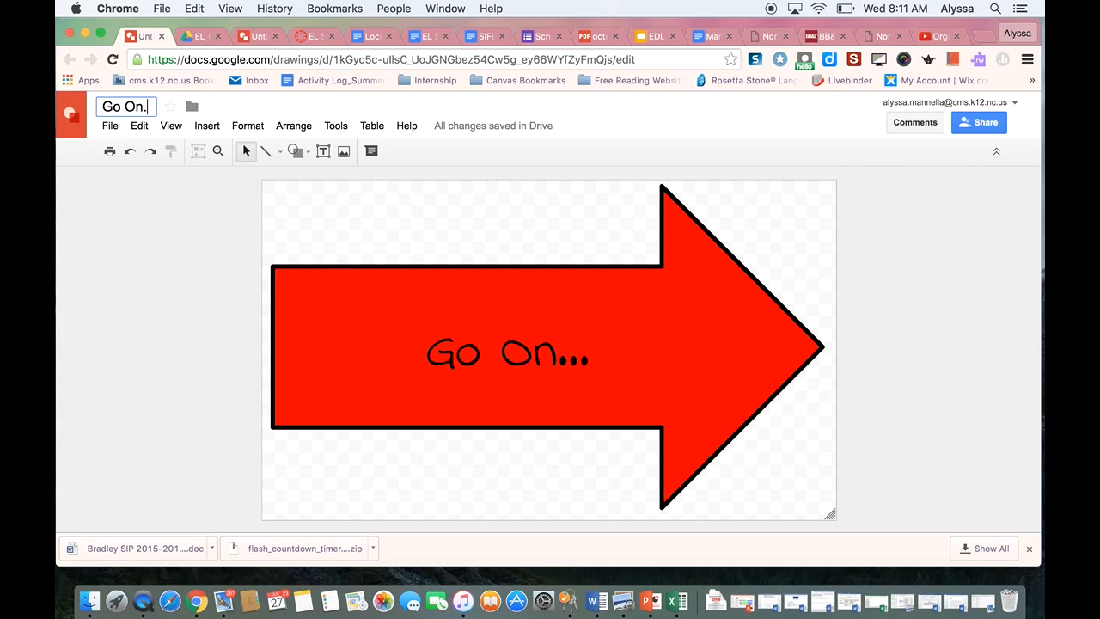
type("..")
left_click(187, 202)
Publish the drawing to the web as a medium-size image link and copy that link.
left_click(112, 127)
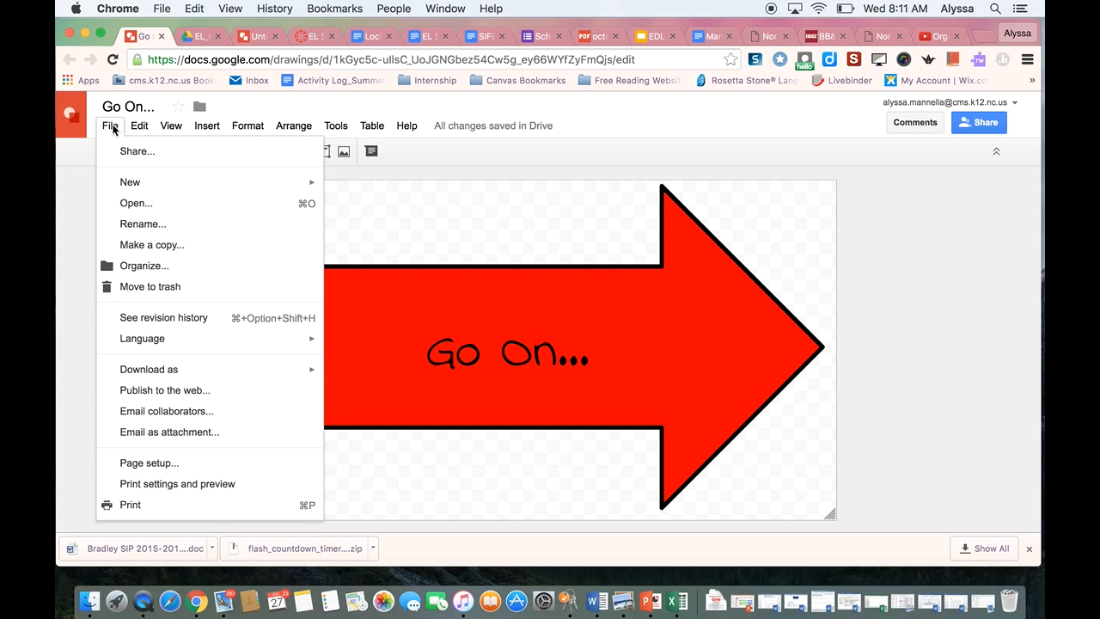
left_click(151, 391)
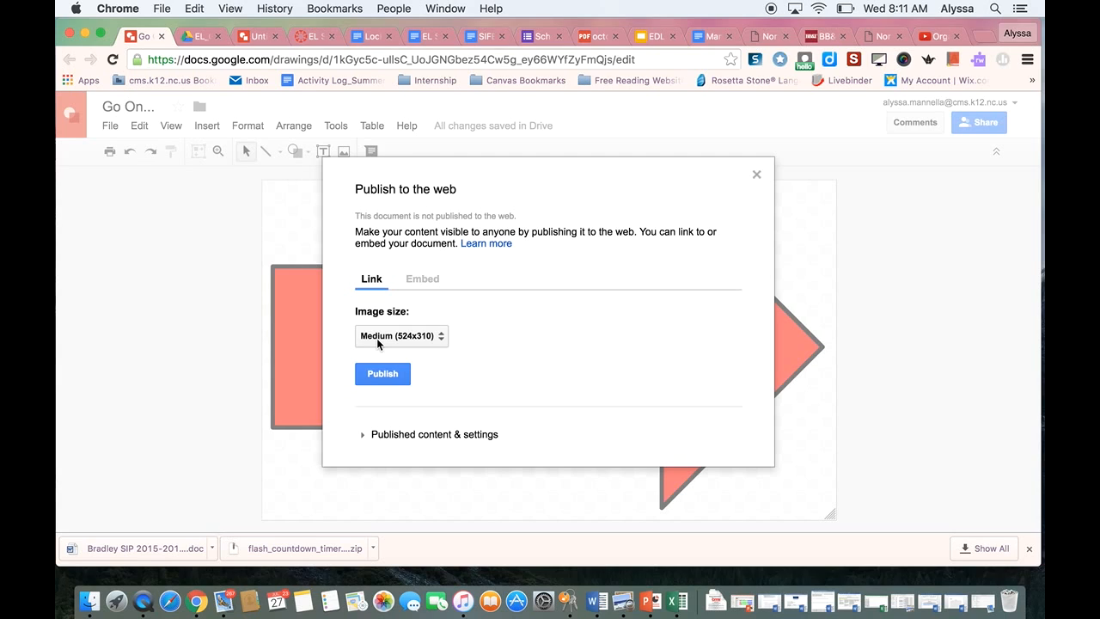
left_click(381, 373)
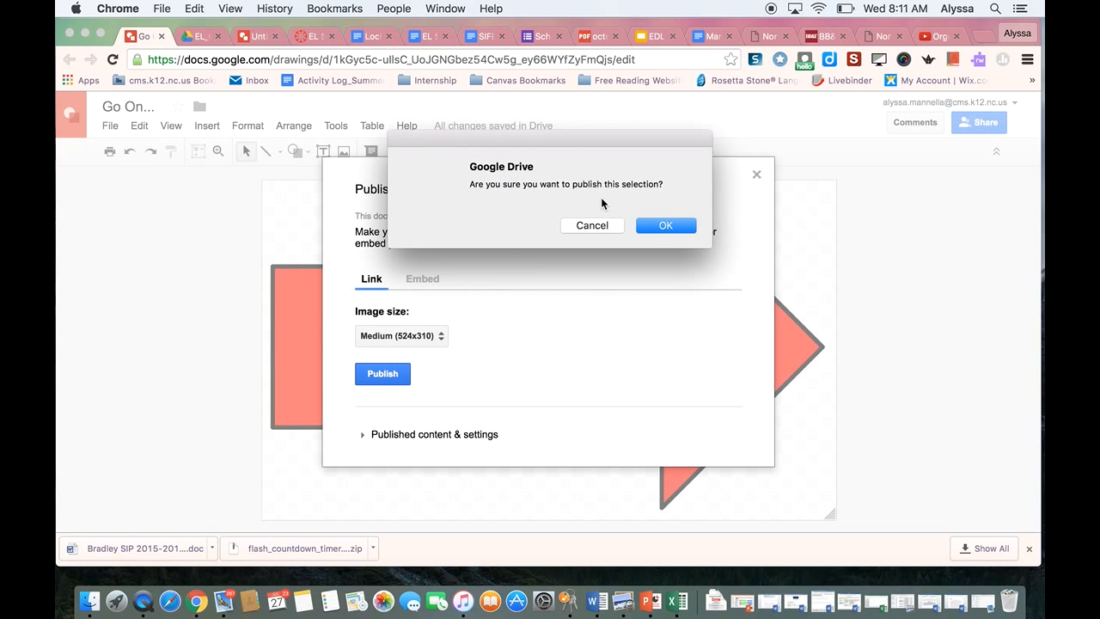
left_click(658, 227)
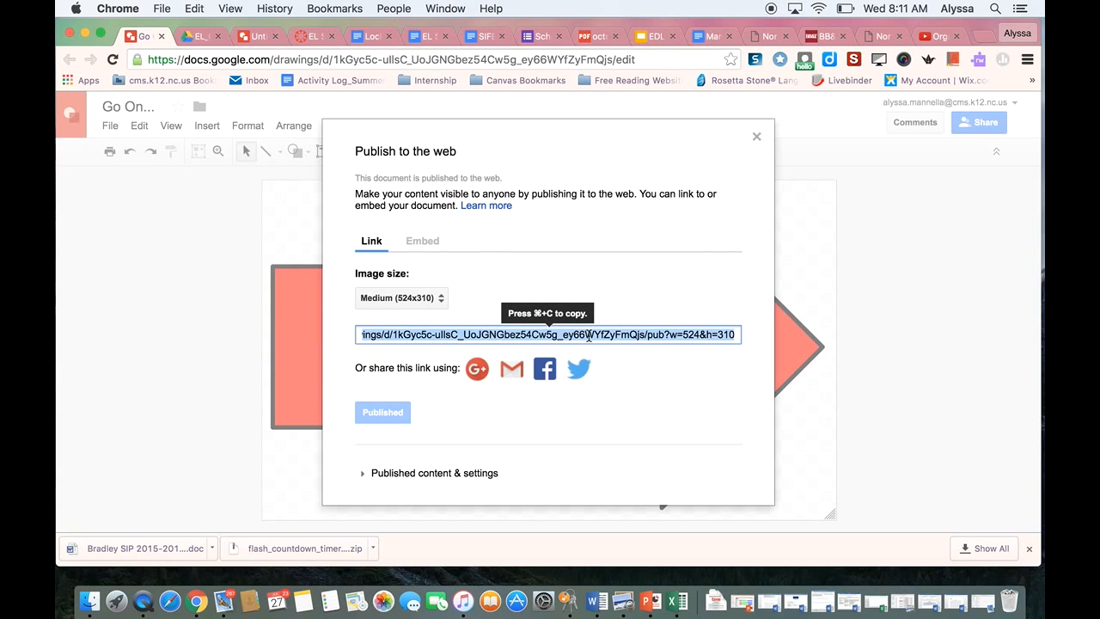
key("super+c")
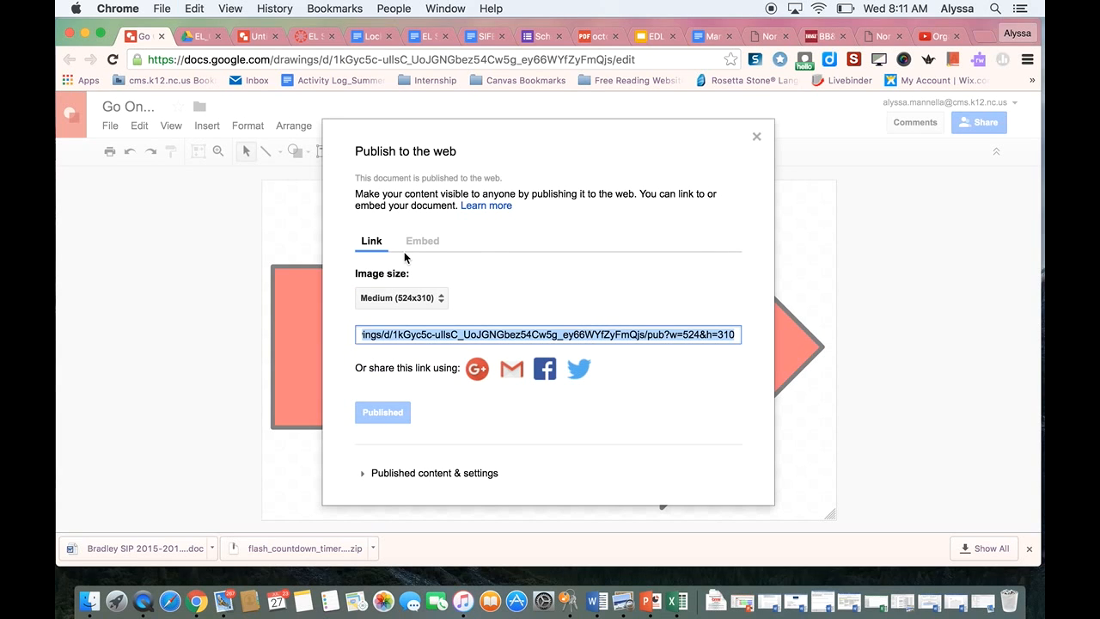
Switch to Canvas and open the course "Summer 2016: Digital Integration for ELs".
left_click(309, 36)
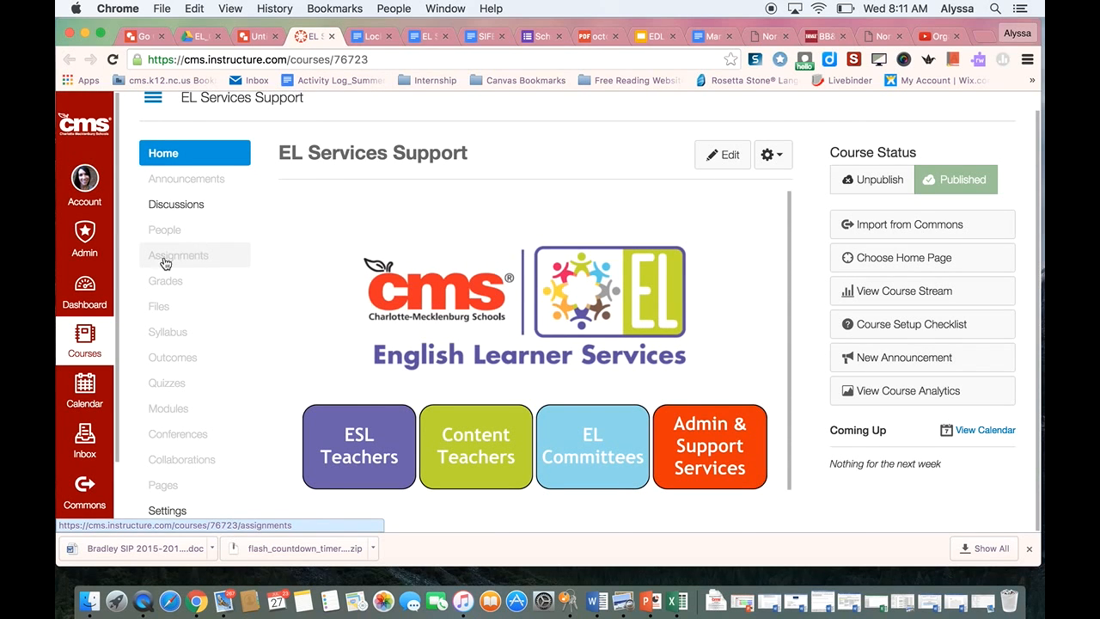
left_click(84, 352)
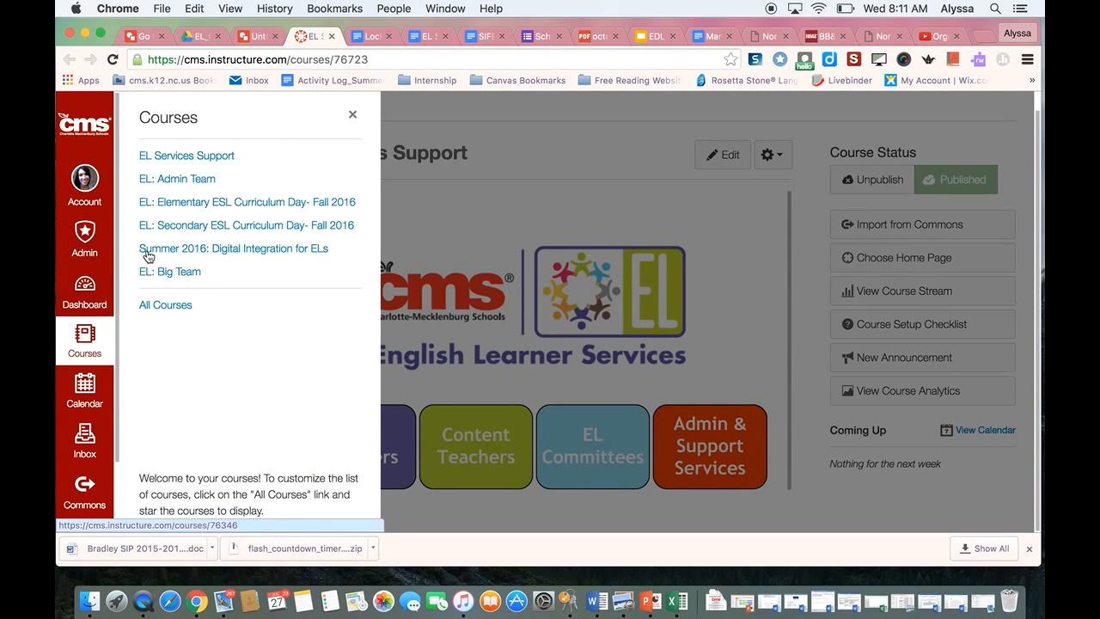
left_click(148, 251)
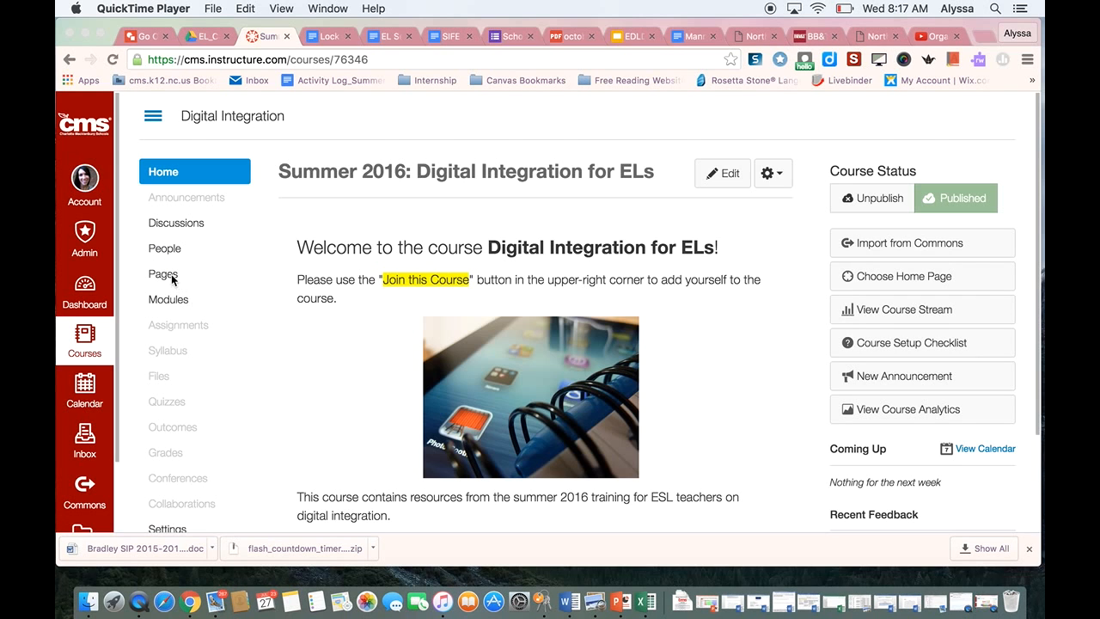
Find the "Button" page among all the course's pages and open it for editing.
left_click(148, 287)
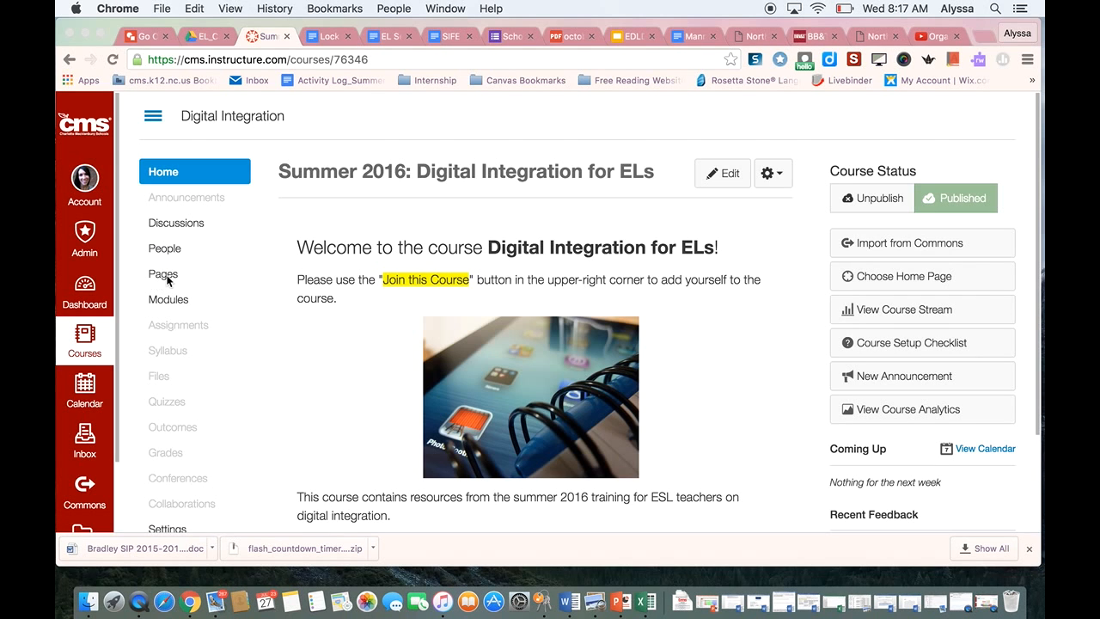
left_click(160, 280)
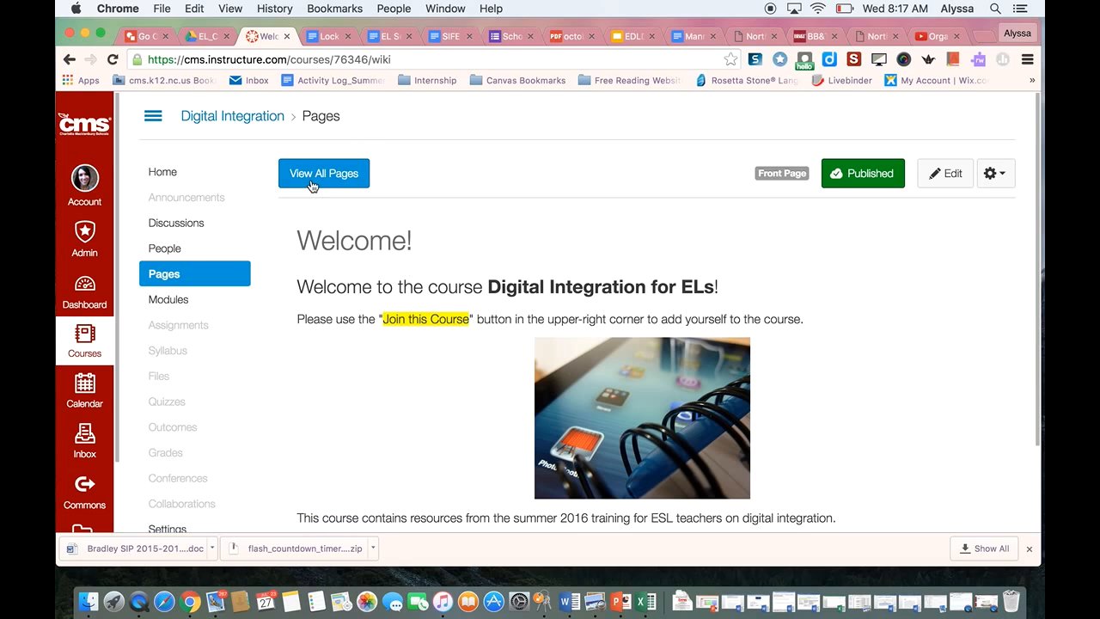
left_click(311, 182)
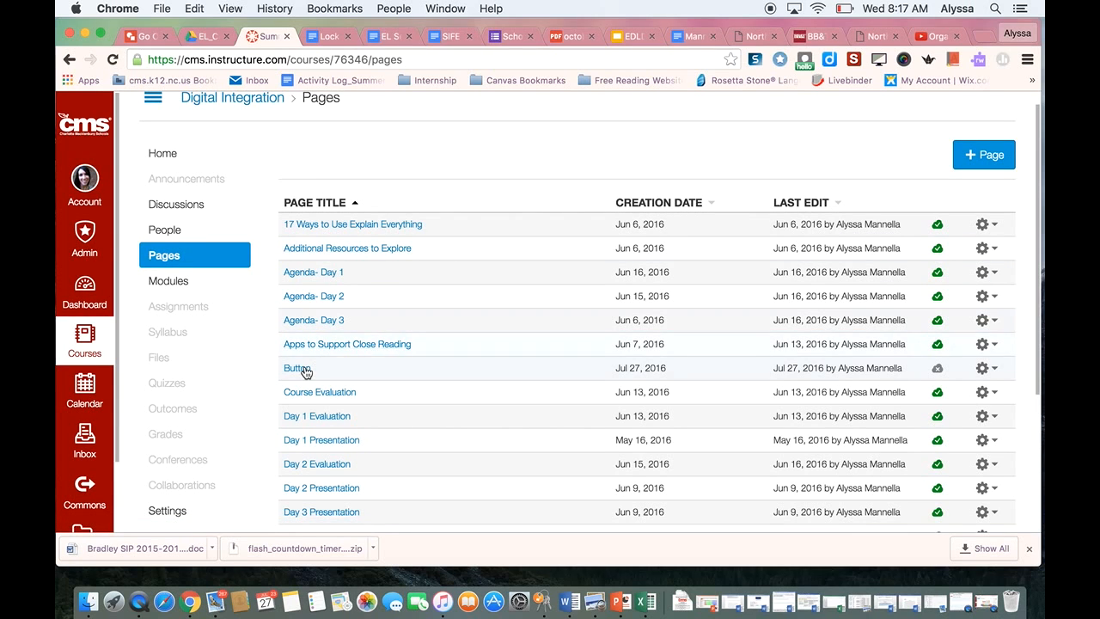
left_click(301, 369)
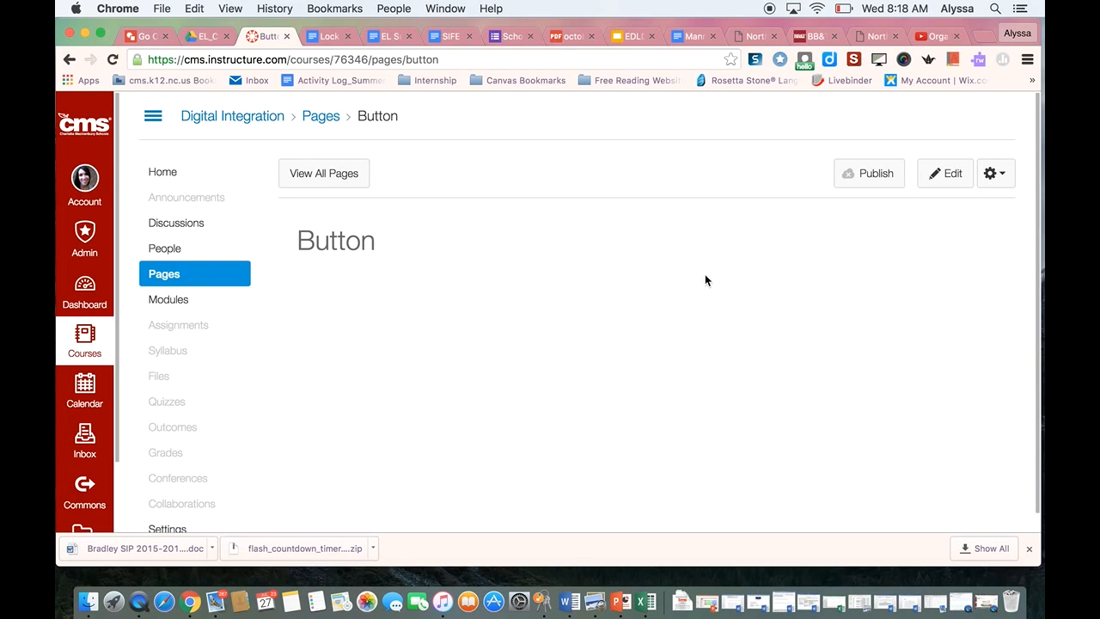
left_click(945, 174)
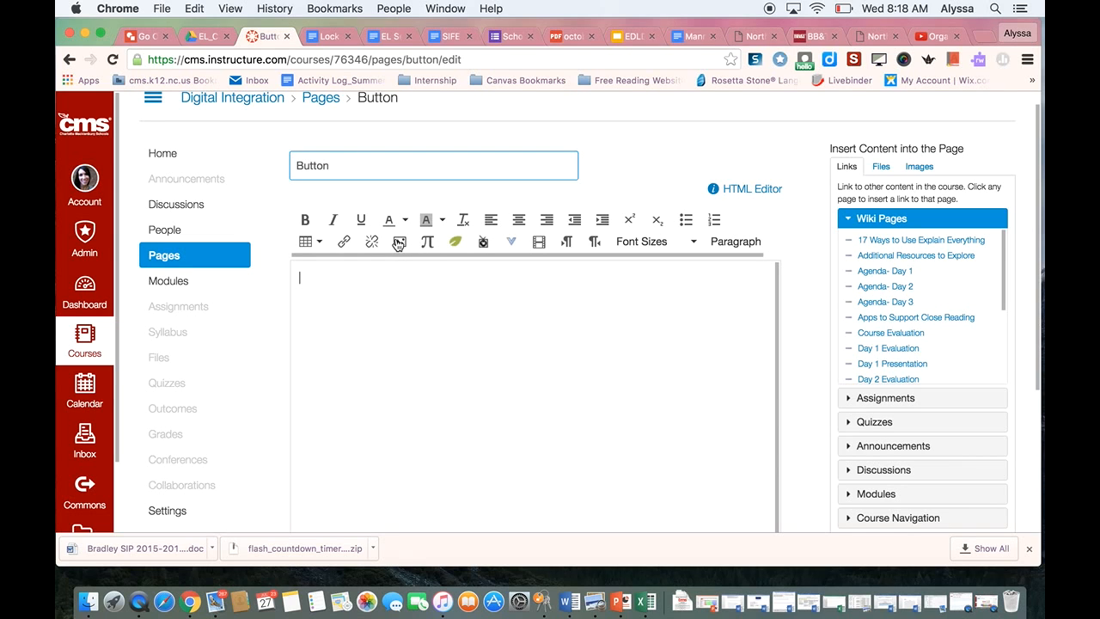
Insert the published arrow drawing into the page body as an image from the copied URL.
left_click(398, 243)
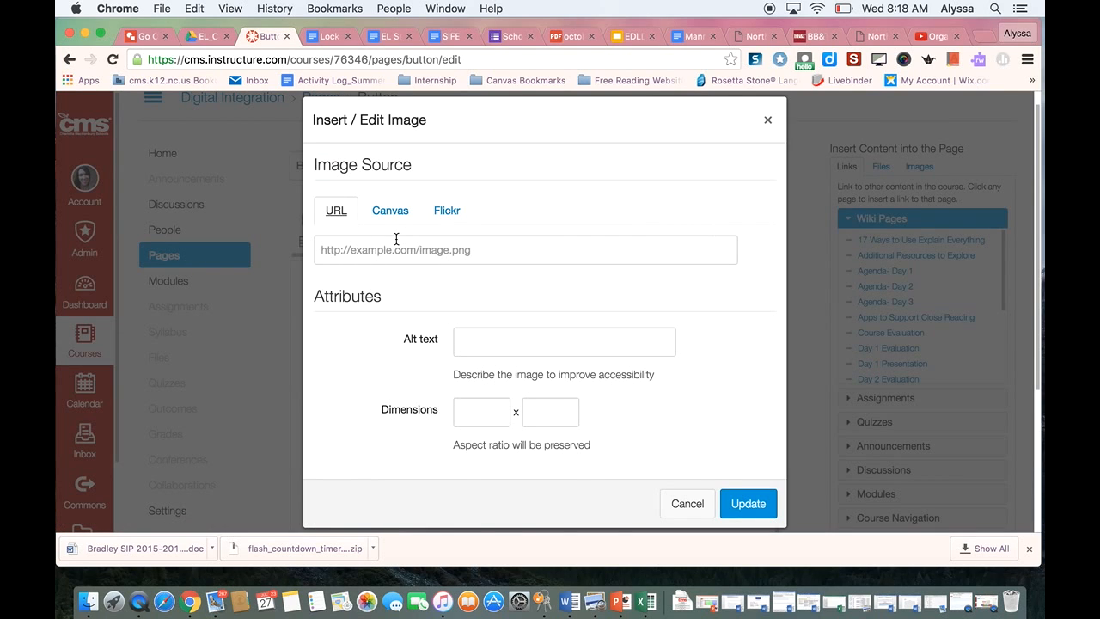
left_click(320, 251)
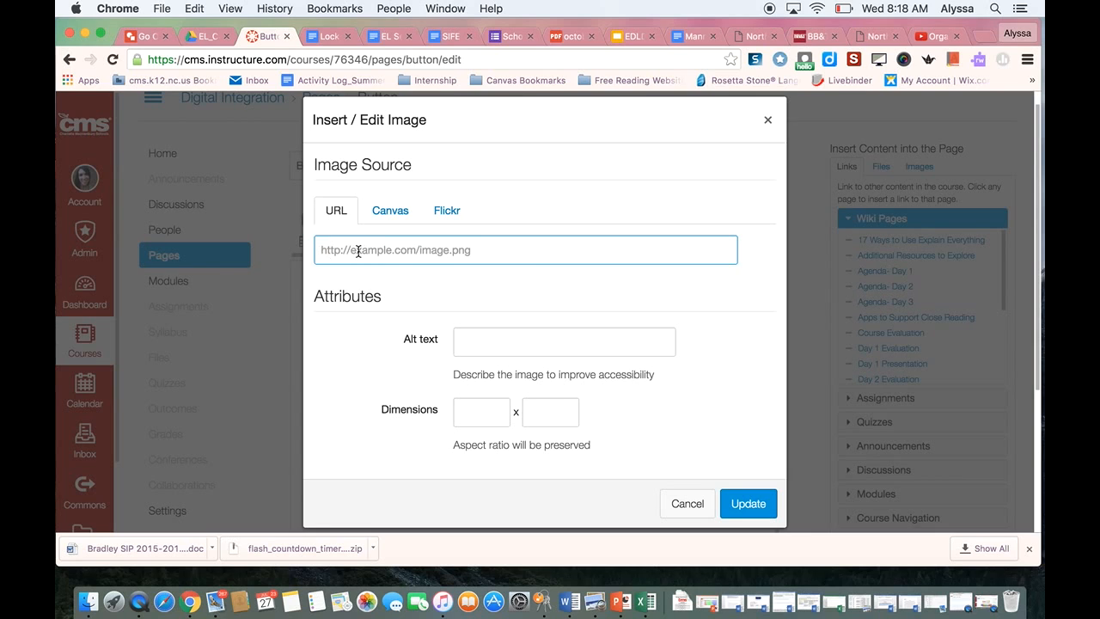
key("super+v")
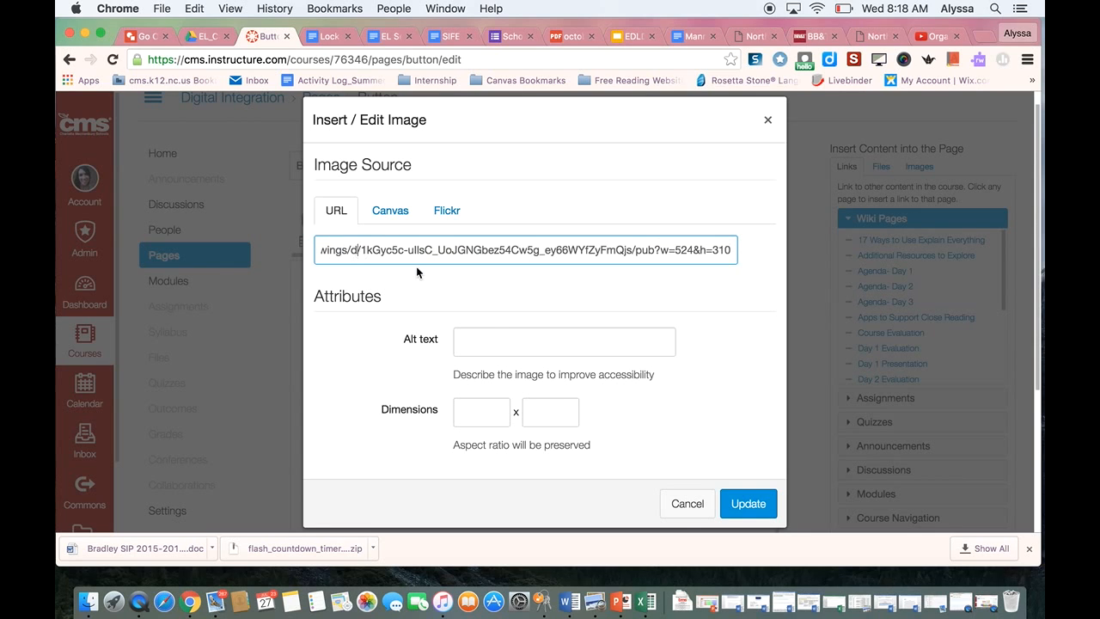
left_click(744, 515)
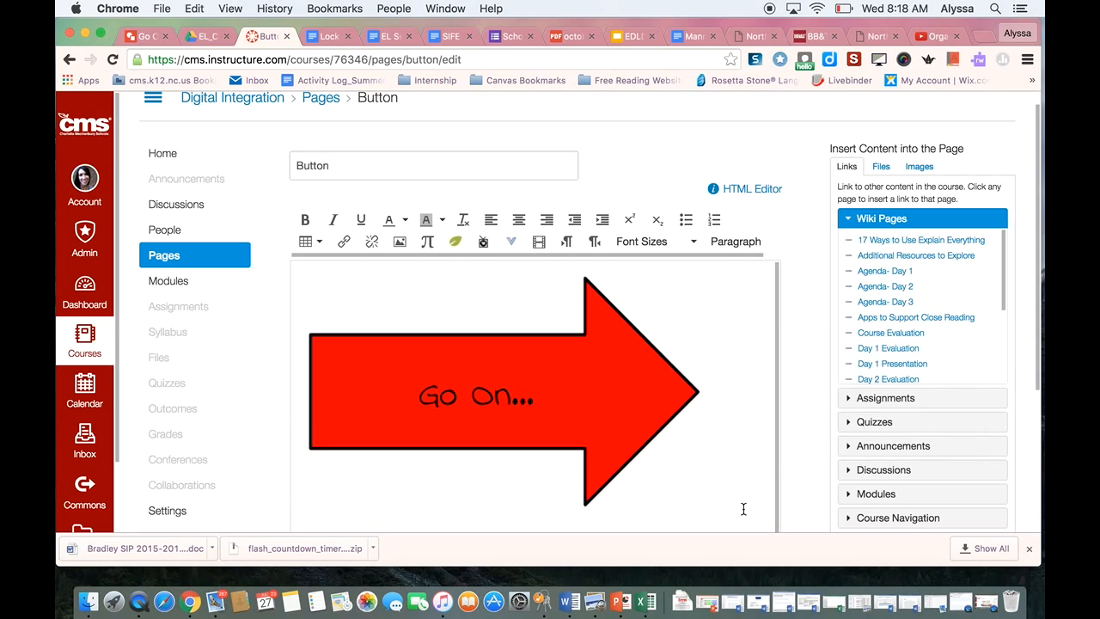
Shrink the inserted "Go On..." arrow image proportionally to about 70 percent of its inserted size.
left_click(519, 373)
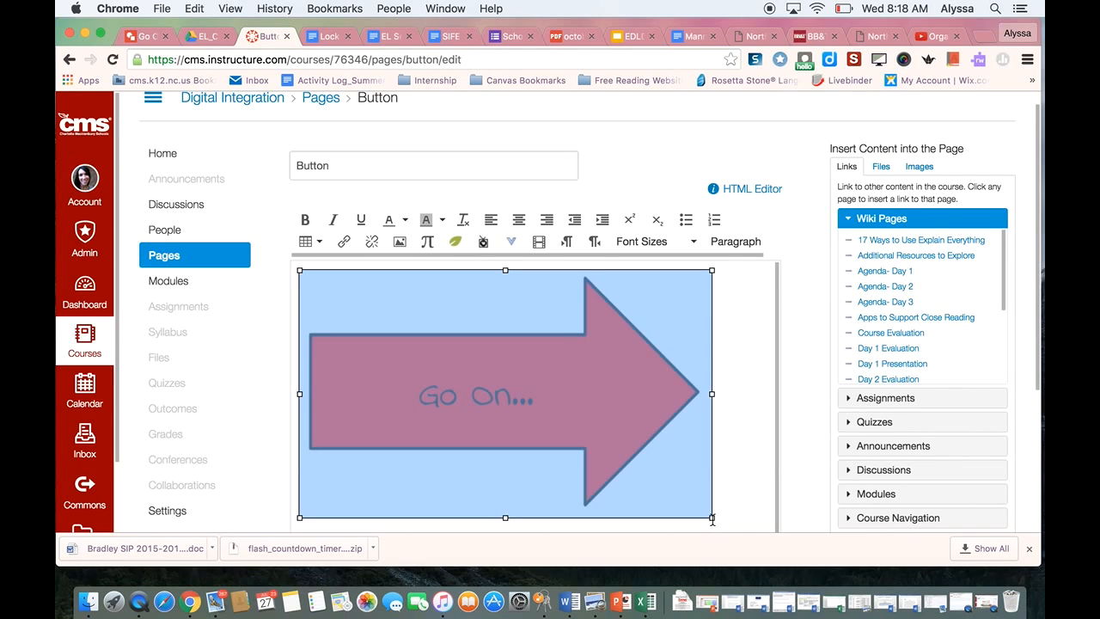
left_click_drag(712, 516, 585, 424)
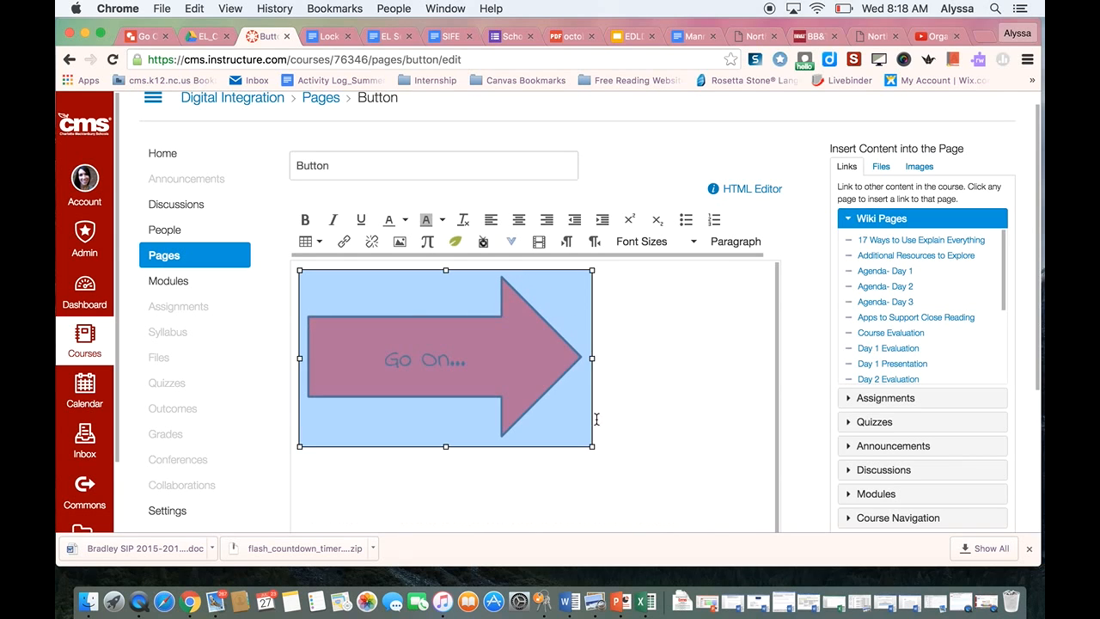
left_click(649, 395)
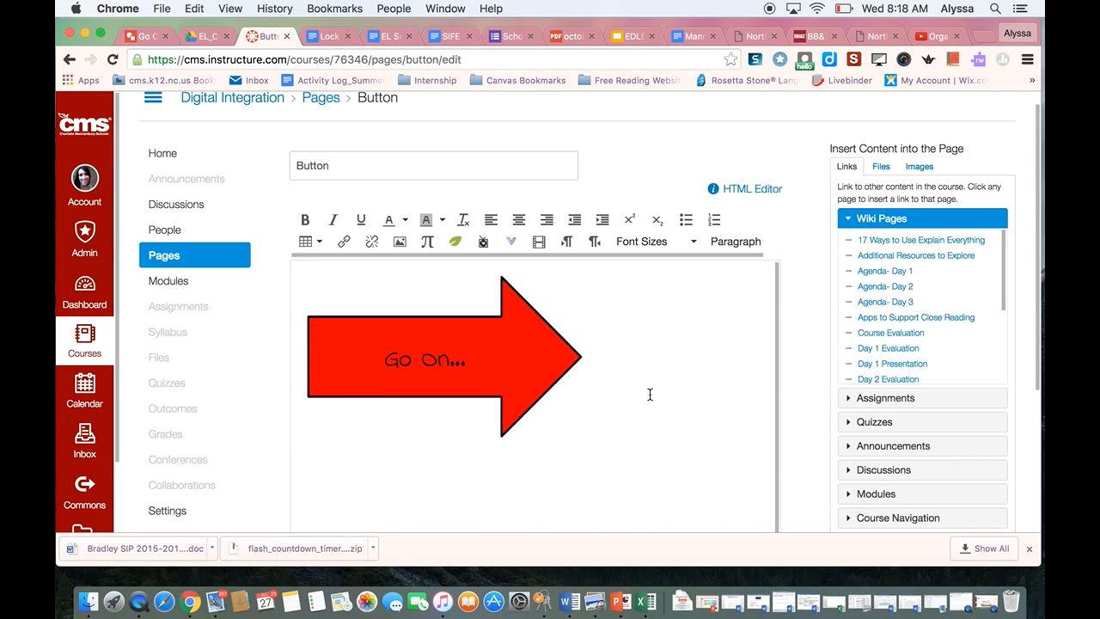
Link the arrow image to the course's wiki page "Agenda- Day 3".
left_click(384, 347)
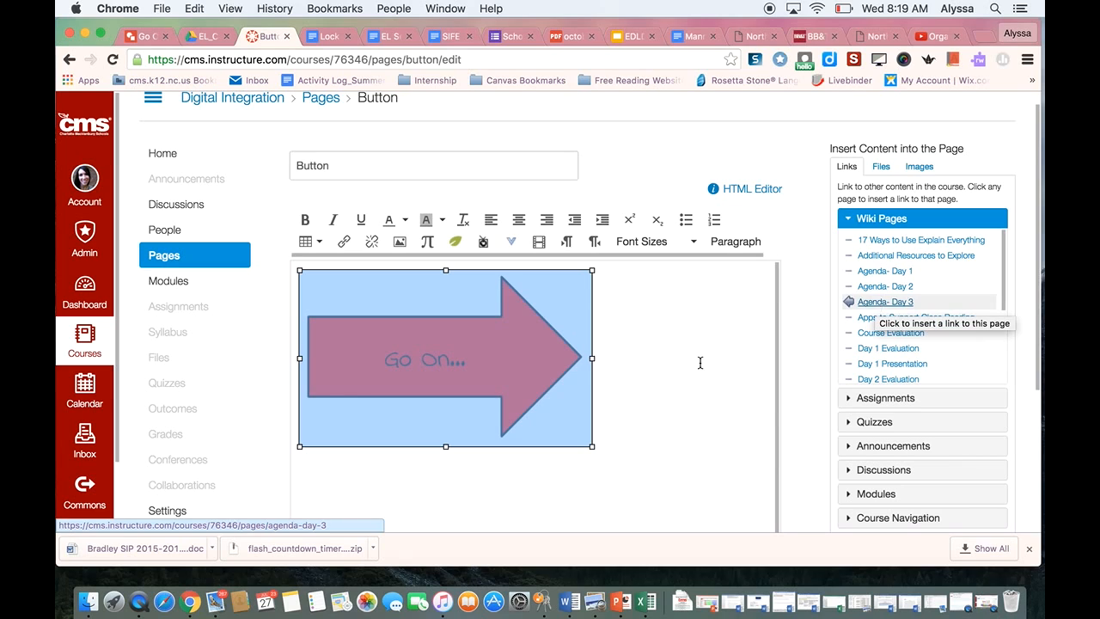
left_click(880, 306)
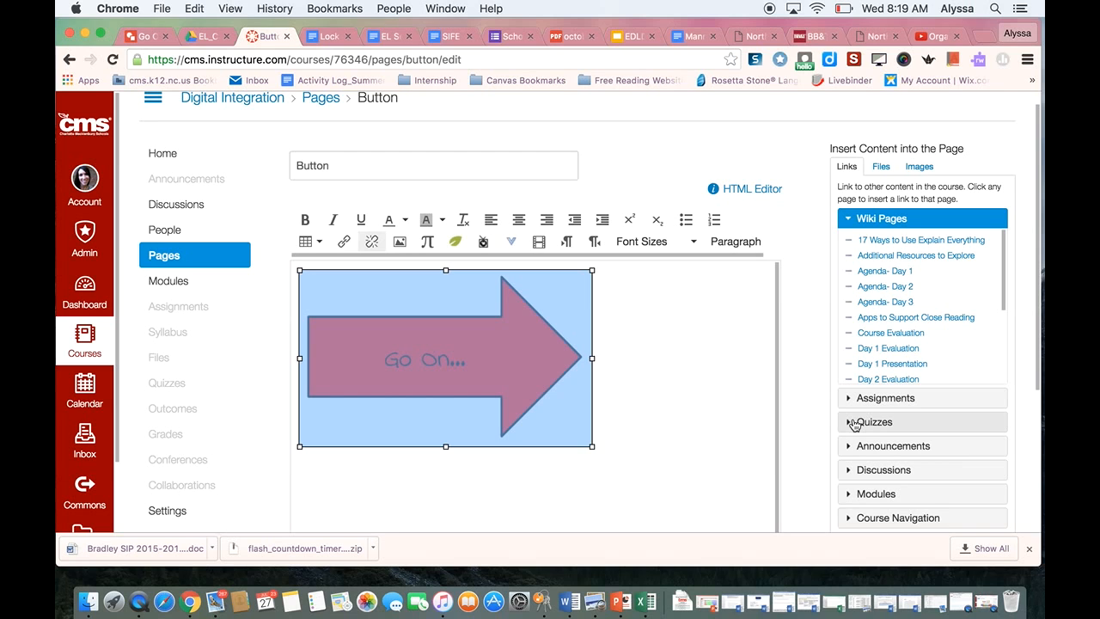
View the course files offered for linking, and save the Button page without publishing it.
scroll(854, 423, "down", 3)
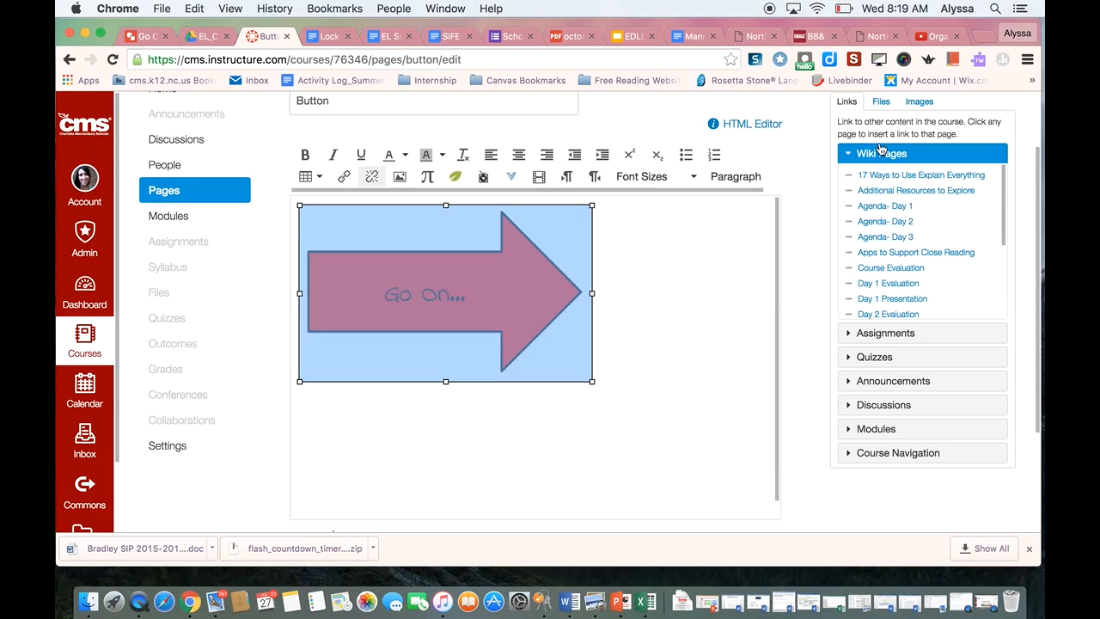
left_click(880, 104)
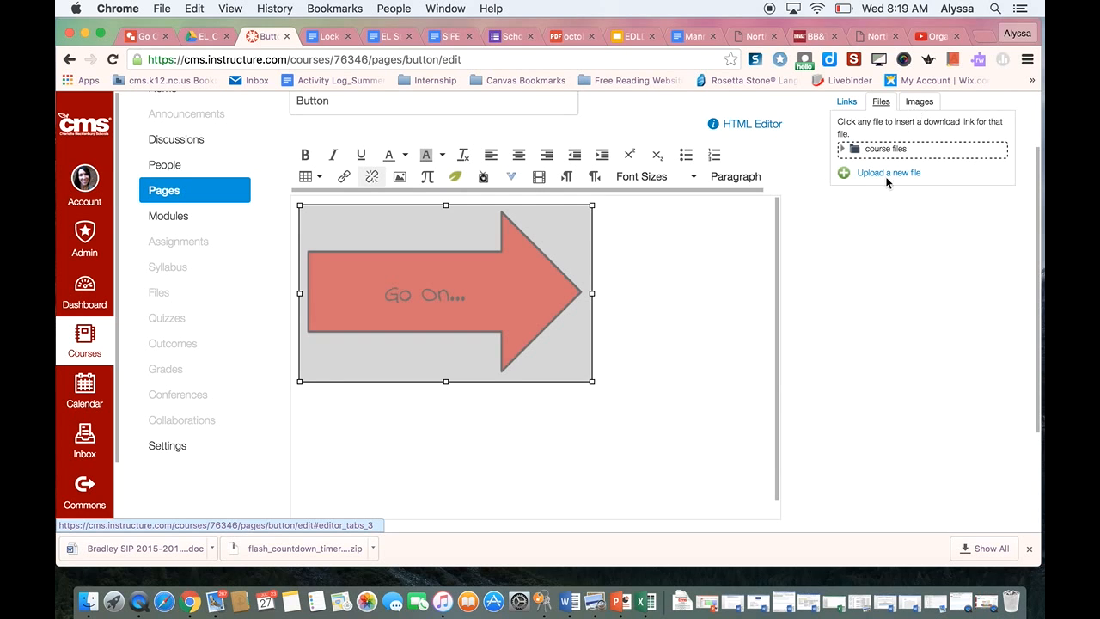
scroll(856, 301, "down", 1)
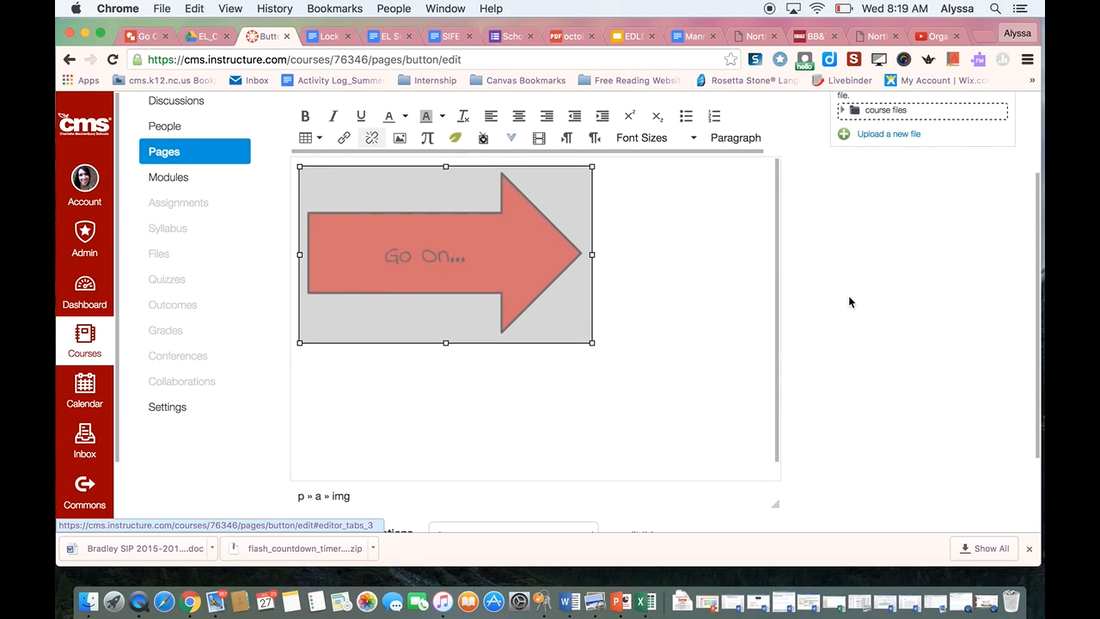
scroll(825, 309, "down", 2)
scroll(815, 315, "down", 2)
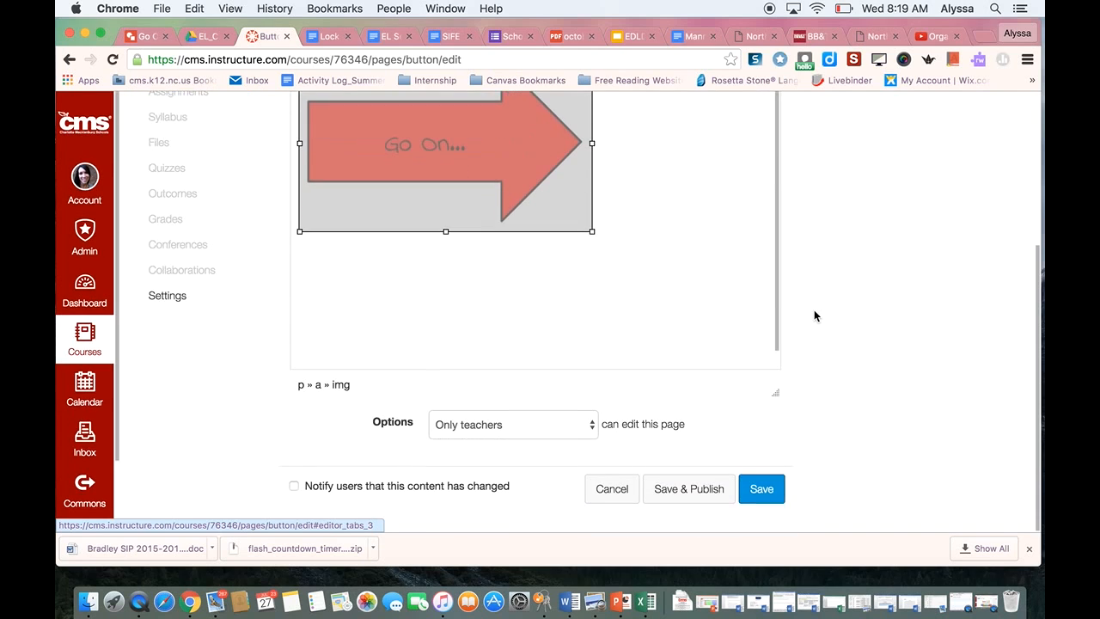
left_click(761, 498)
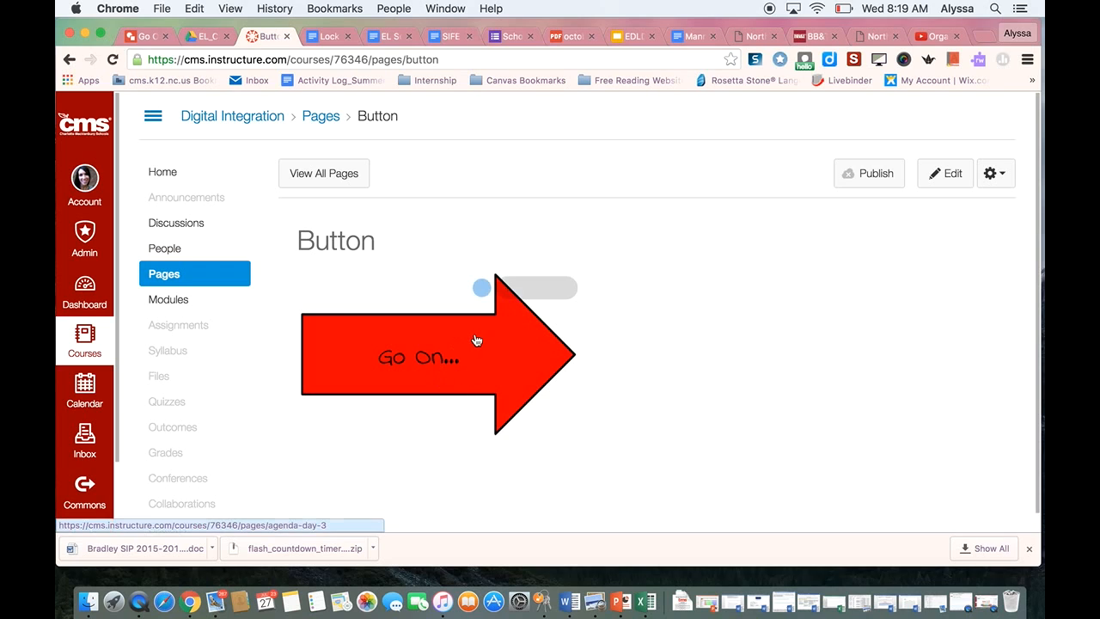
Test the "Go On..." arrow's link on the saved page and look over the agenda page it leads to.
left_click(476, 341)
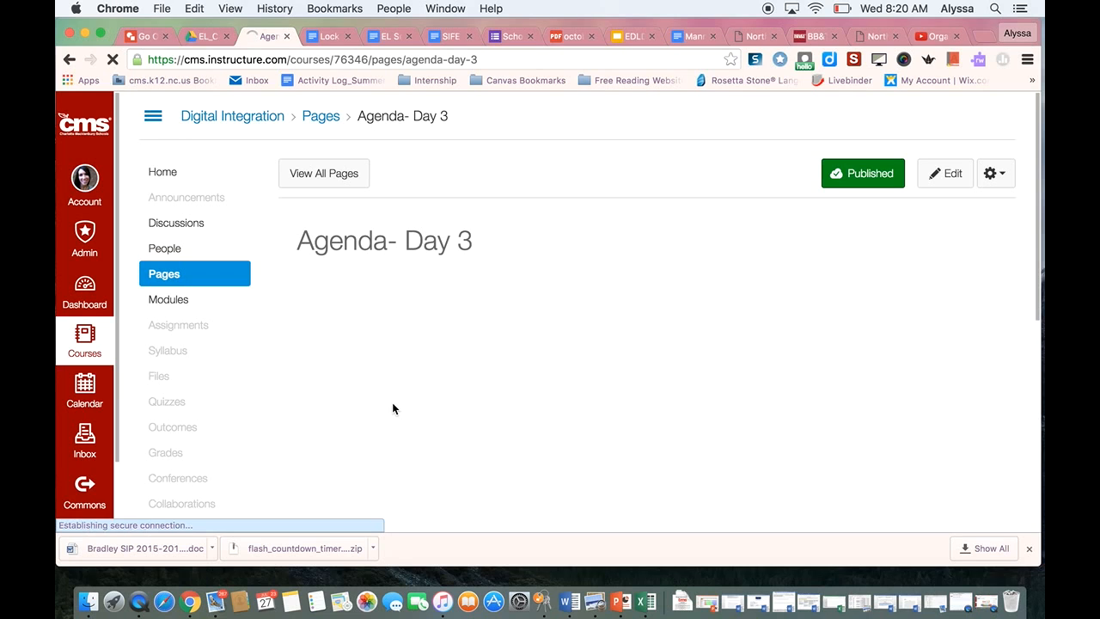
scroll(467, 362, "down", 1)
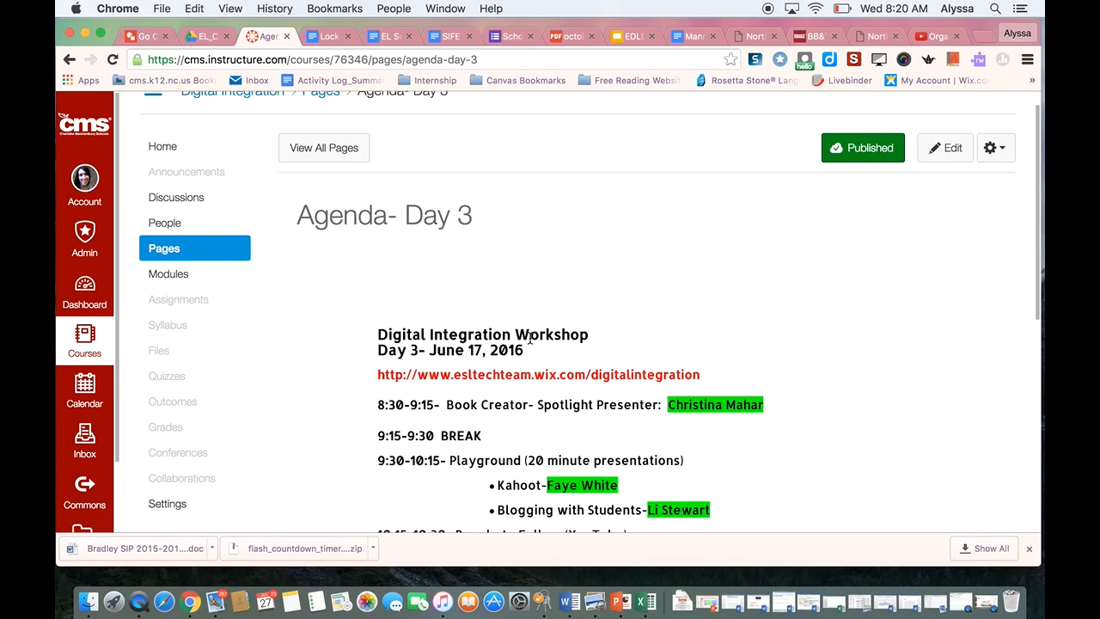
scroll(611, 264, "down", 2)
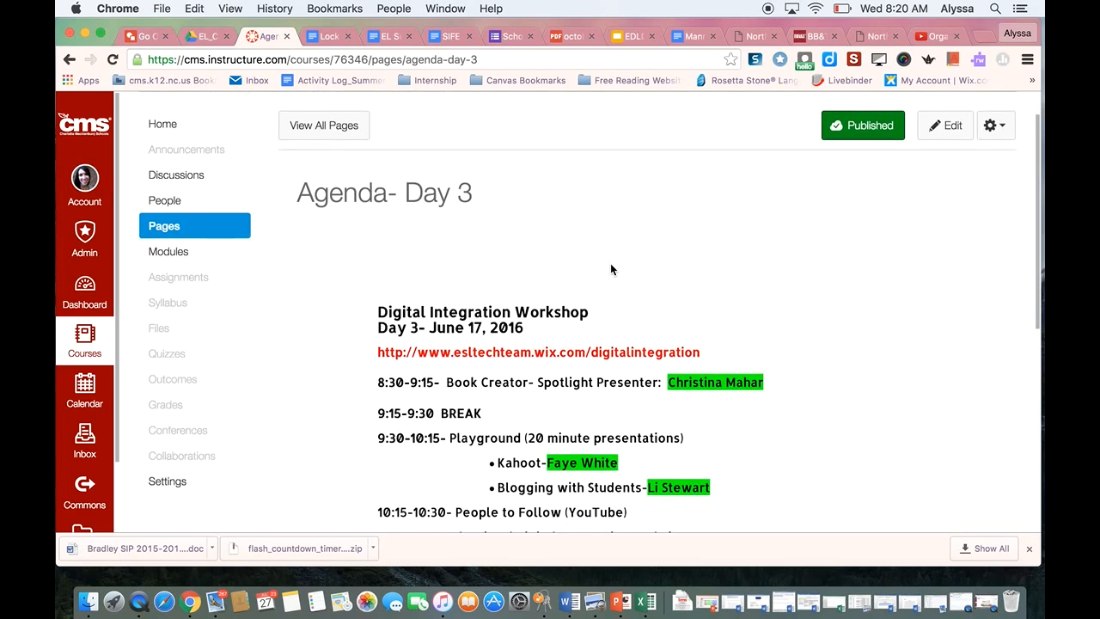